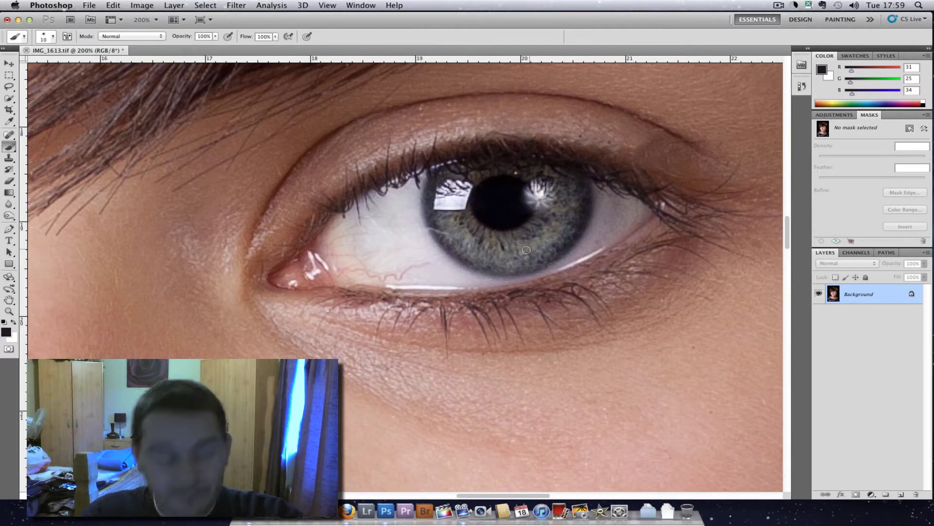
In Quick Mask mode, paint over the first iris and its catchlight with a size 20 brush.
key(q)
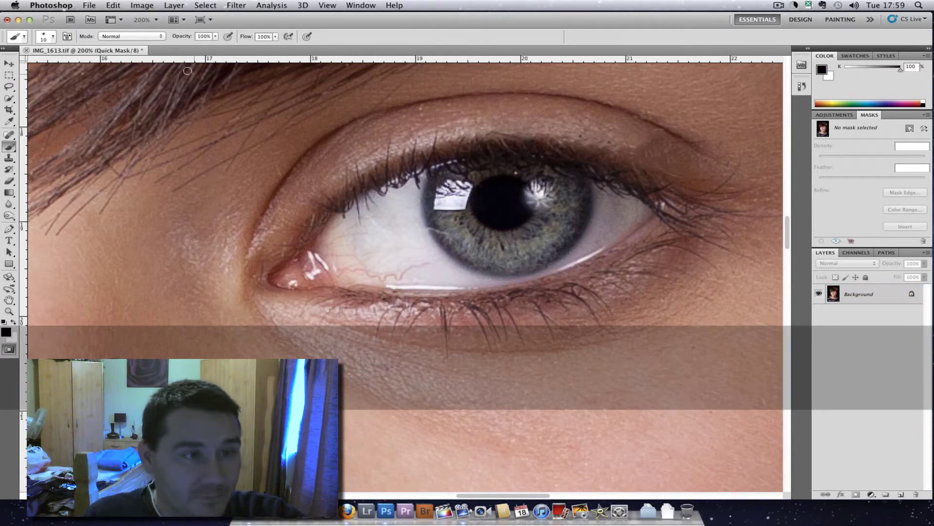
key(bracketright)
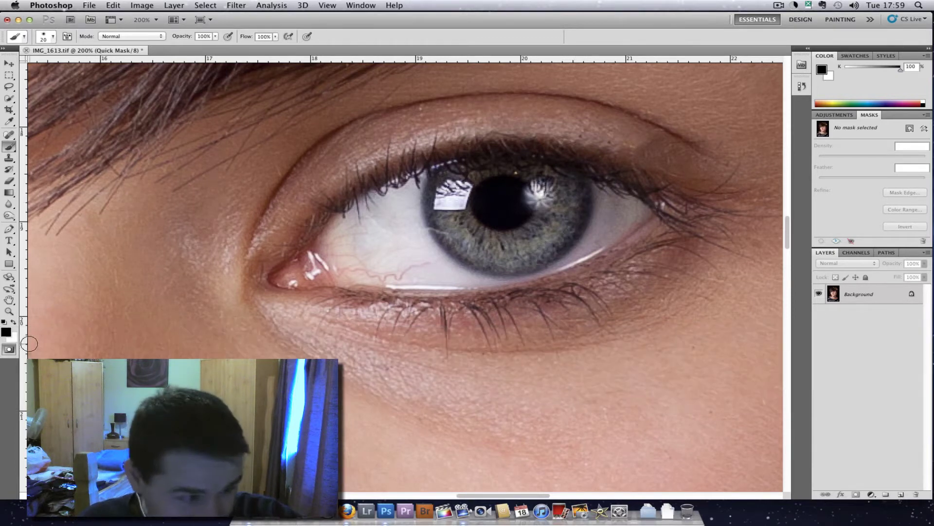
mouse_move(575, 194)
mouse_down()
mouse_move(564, 231)
mouse_move(534, 256)
mouse_move(491, 261)
mouse_move(465, 249)
mouse_move(445, 199)
mouse_move(449, 183)
mouse_move(474, 170)
mouse_move(544, 171)
mouse_move(569, 183)
mouse_move(574, 206)
mouse_move(540, 173)
mouse_move(548, 228)
mouse_move(559, 208)
mouse_move(534, 237)
mouse_move(485, 243)
mouse_move(522, 236)
mouse_move(544, 219)
mouse_move(529, 234)
mouse_move(483, 244)
mouse_move(459, 209)
mouse_move(480, 235)
mouse_move(545, 240)
mouse_move(527, 255)
mouse_move(467, 240)
mouse_move(447, 216)
mouse_move(457, 176)
mouse_move(440, 217)
mouse_move(463, 246)
mouse_move(514, 254)
mouse_move(560, 230)
mouse_move(567, 186)
mouse_up()
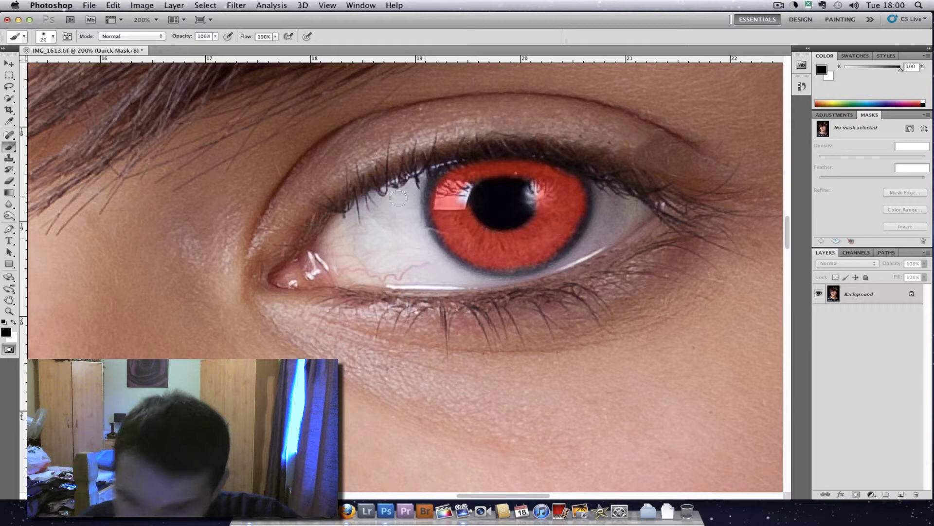
scroll(532, 184, left, 10)
mouse_move(506, 186)
mouse_down()
mouse_move(541, 65)
mouse_move(497, 252)
mouse_move(469, 269)
mouse_move(417, 271)
mouse_move(447, 272)
mouse_move(488, 238)
mouse_move(484, 178)
mouse_move(509, 201)
mouse_move(507, 236)
mouse_move(446, 275)
mouse_move(430, 267)
mouse_move(482, 246)
mouse_move(425, 257)
mouse_move(388, 208)
mouse_move(399, 266)
mouse_move(388, 246)
mouse_move(412, 277)
mouse_move(447, 280)
mouse_move(398, 251)
mouse_move(382, 223)
mouse_move(381, 239)
mouse_move(386, 207)
mouse_move(403, 188)
mouse_move(474, 179)
mouse_move(489, 191)
mouse_move(469, 184)
mouse_move(490, 210)
mouse_move(483, 242)
mouse_move(488, 194)
mouse_move(473, 181)
mouse_move(400, 197)
mouse_move(448, 178)
mouse_move(501, 190)
mouse_move(507, 241)
mouse_move(488, 262)
mouse_move(427, 263)
mouse_move(384, 224)
mouse_move(385, 204)
mouse_up()
Pan to the other eye, then set the zoom to 25% and then 50%.
drag(709, 254, 233, 342)
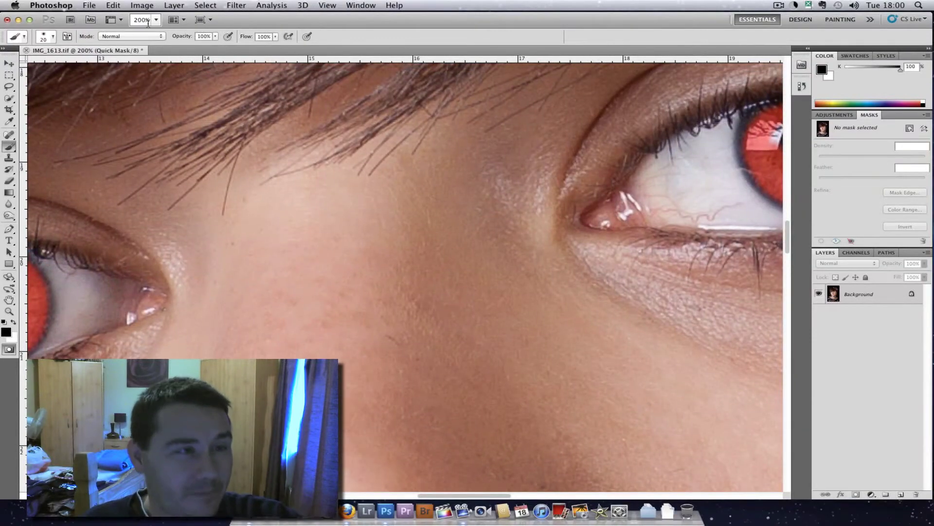
click(155, 19)
click(156, 32)
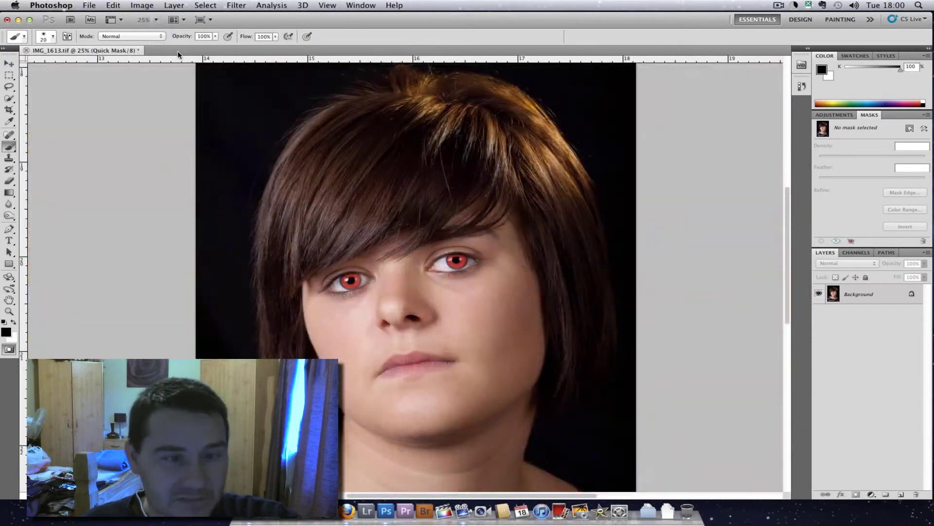
click(156, 19)
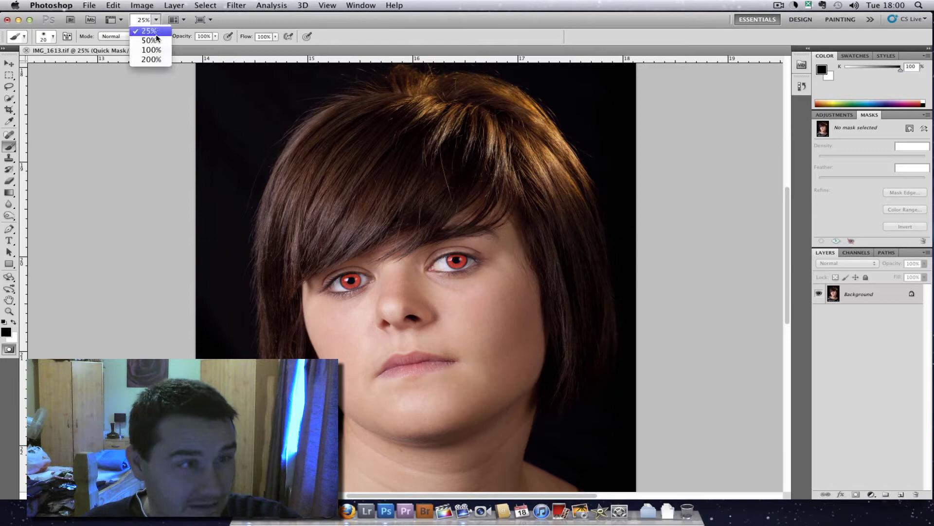
click(156, 36)
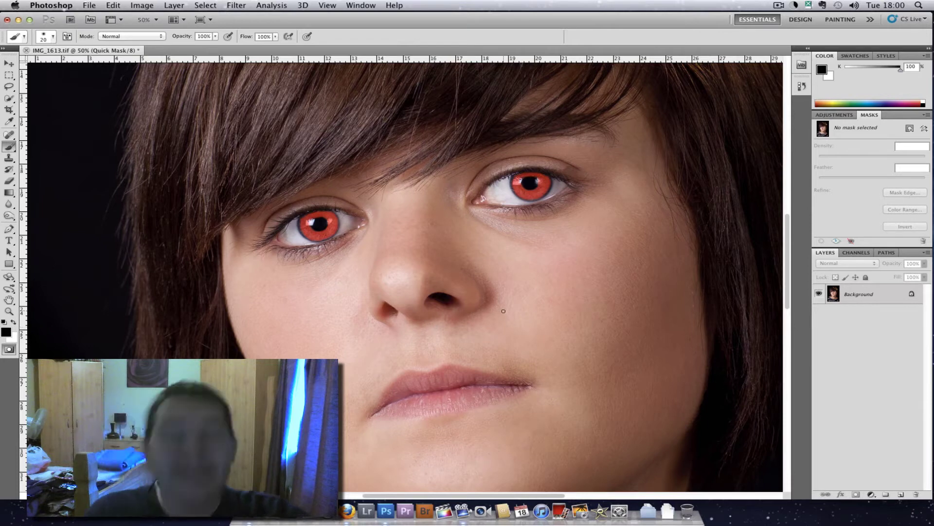
Turn the mask into an inverted selection of just the irises and copy it to a new layer.
key(q)
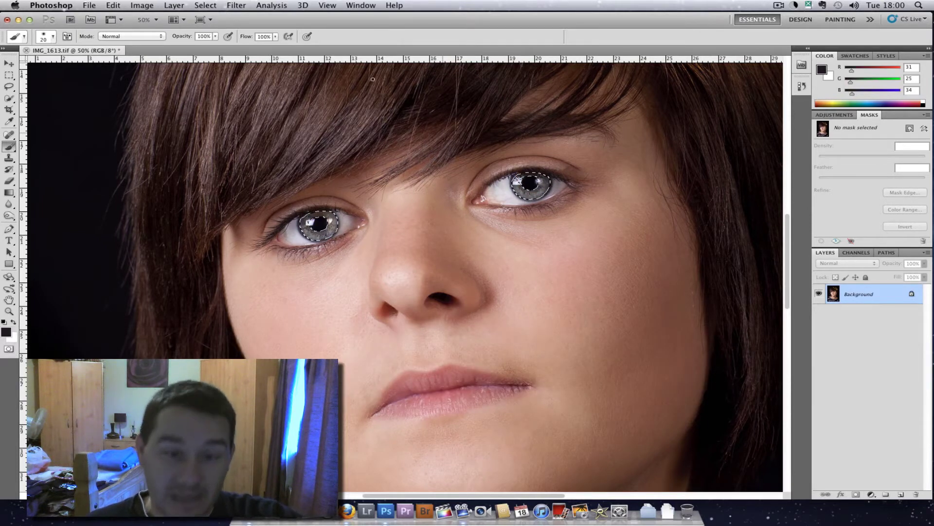
click(199, 7)
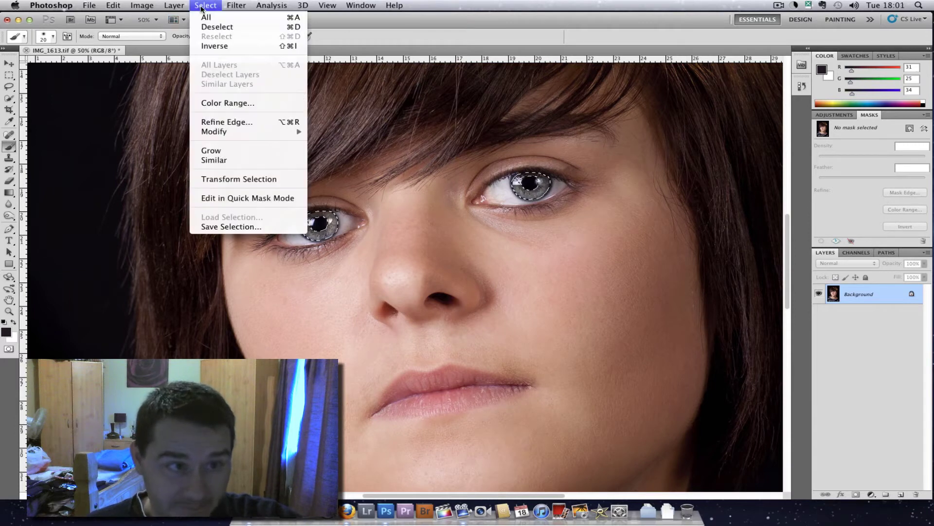
click(220, 45)
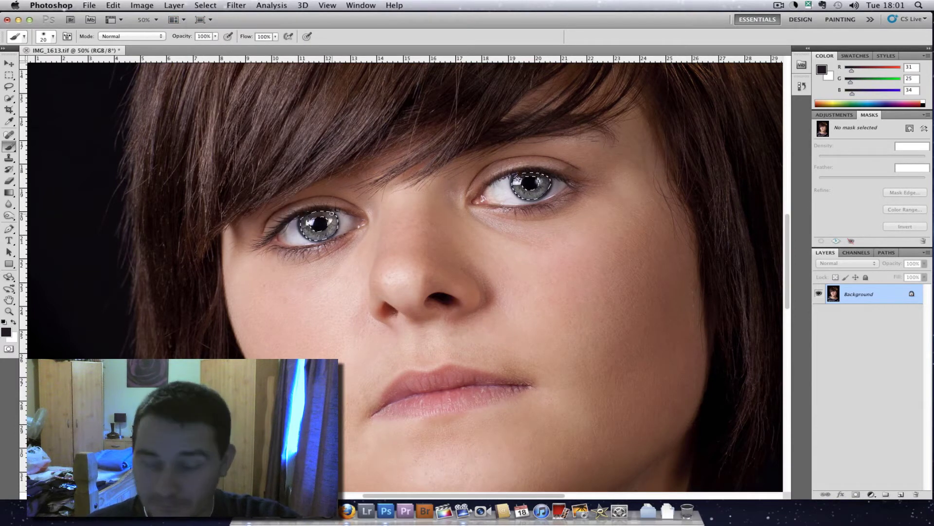
key(super)
key(super+j)
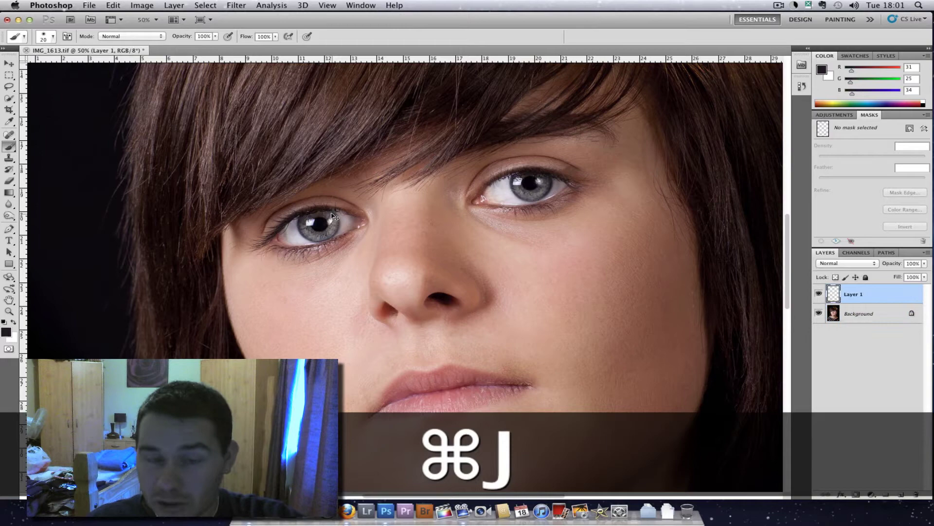
Check the iris cutouts with the Background hidden, then add a layer mask to Layer 1.
click(820, 314)
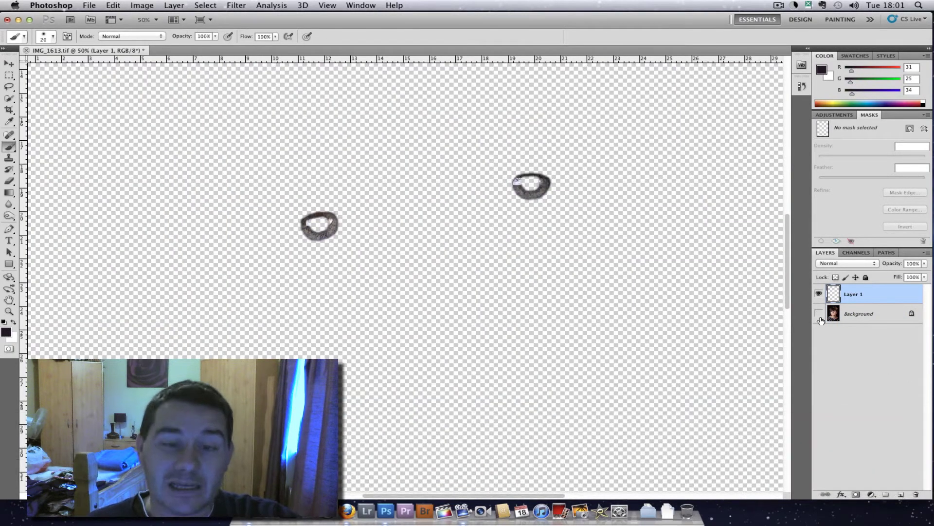
click(820, 314)
click(856, 494)
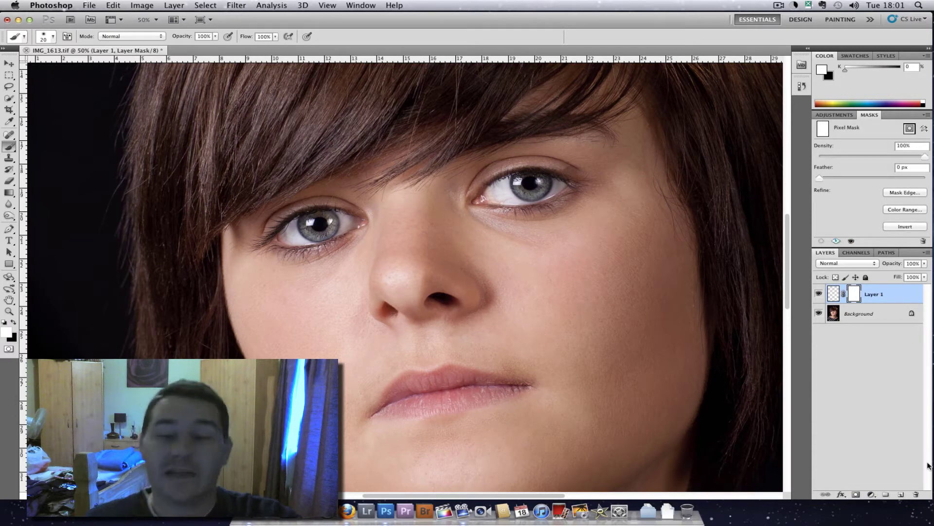
Rename Layer 1 to 'eyes', set it to Screen blending, and lower its opacity to 71%.
double_click(874, 294)
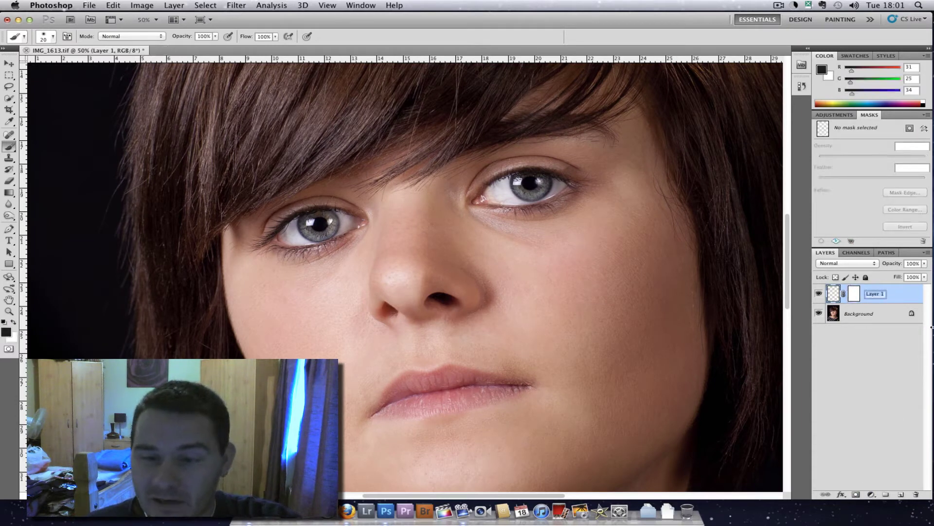
text(eyes)
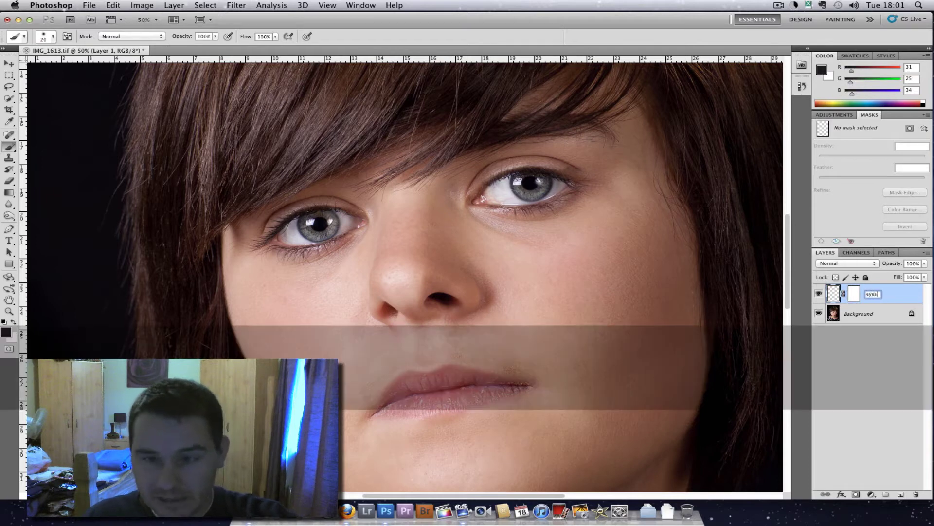
key(Return)
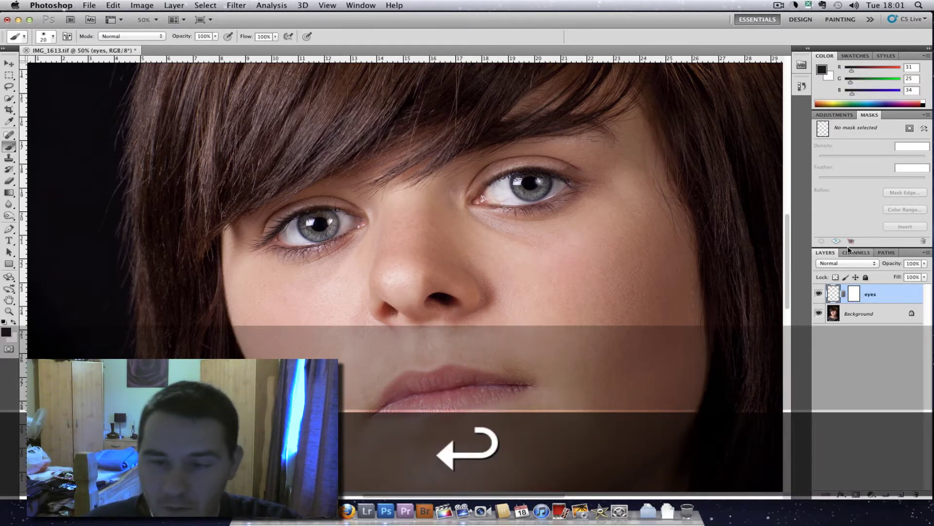
click(854, 262)
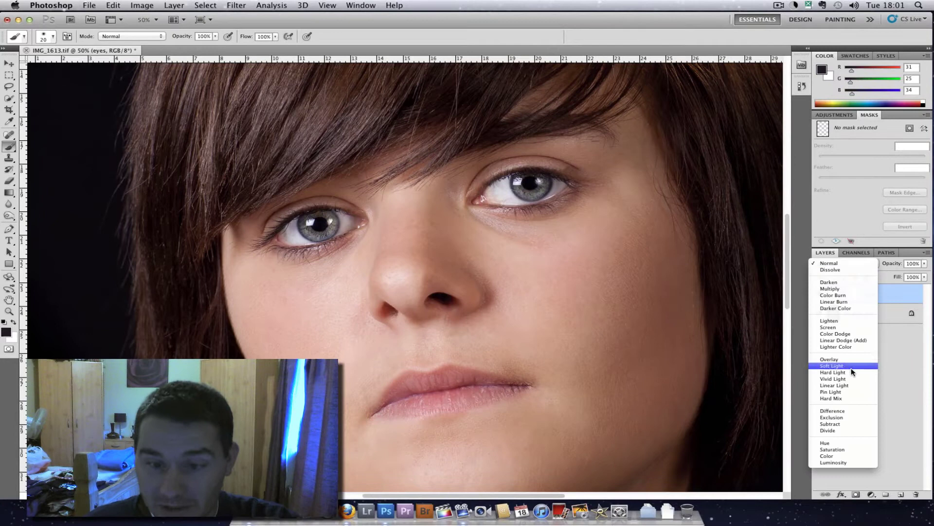
click(848, 328)
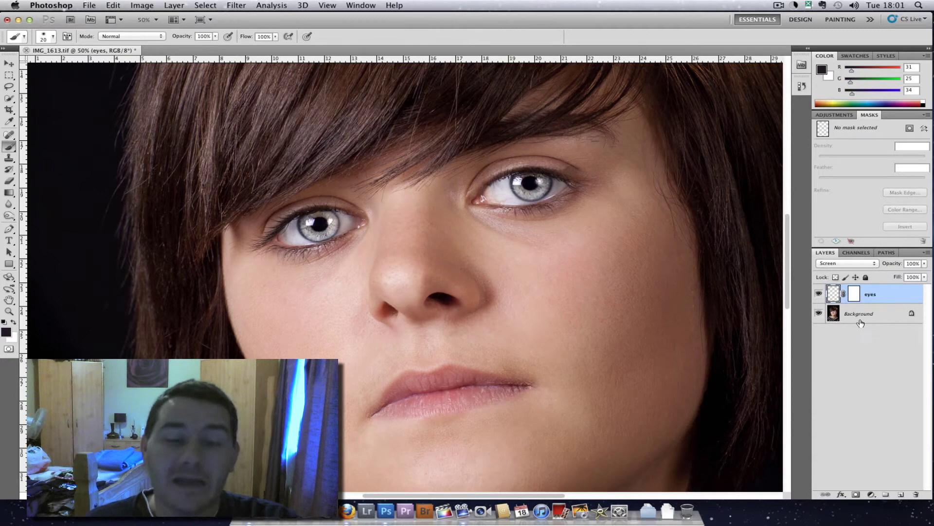
click(818, 293)
click(818, 294)
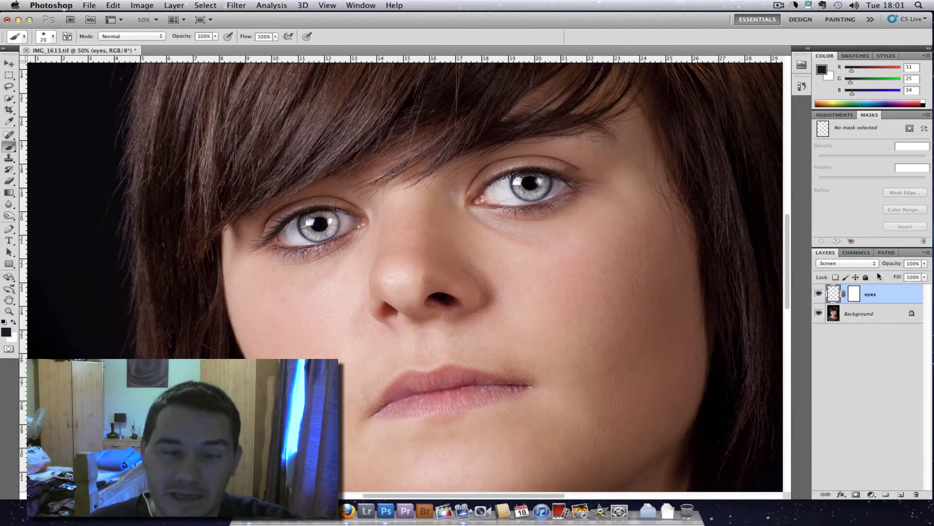
drag(892, 265, 874, 263)
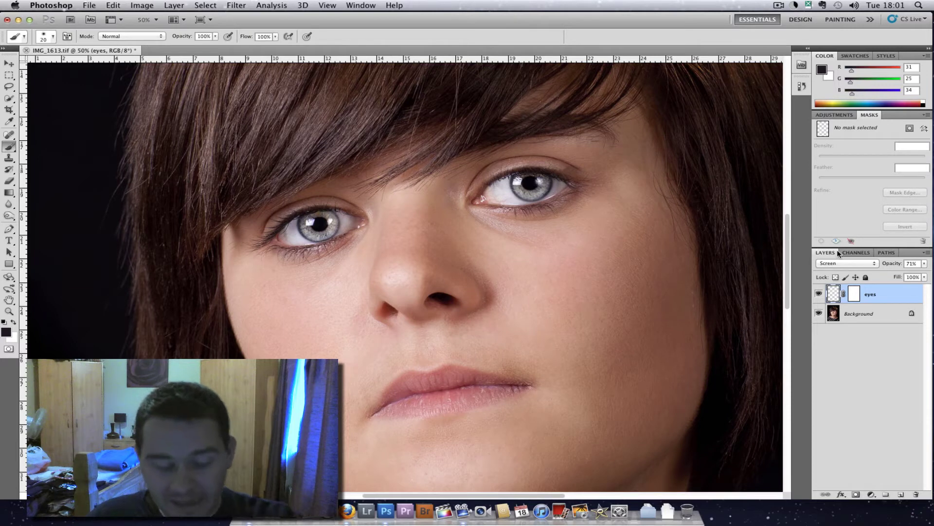
Duplicate the eyes layer and set the eyes copy layer to Soft Light.
key(super)
key(super+j)
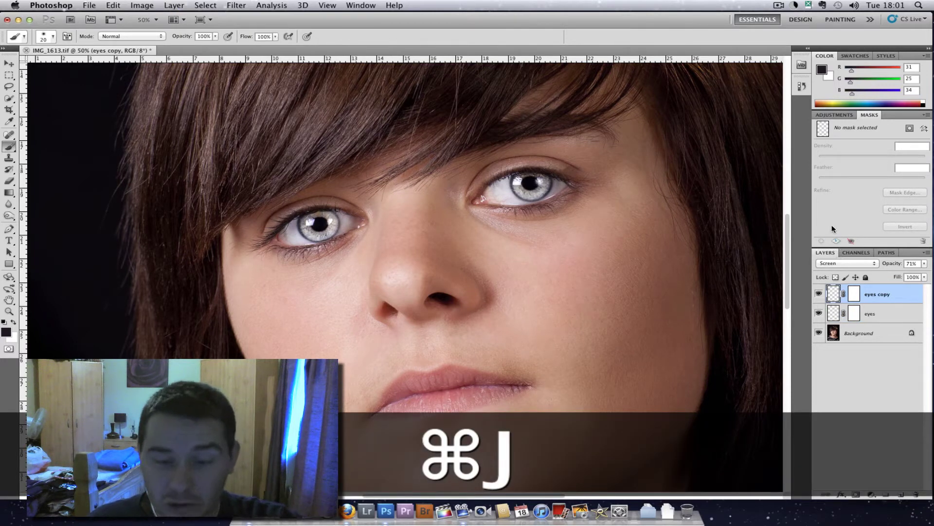
click(820, 293)
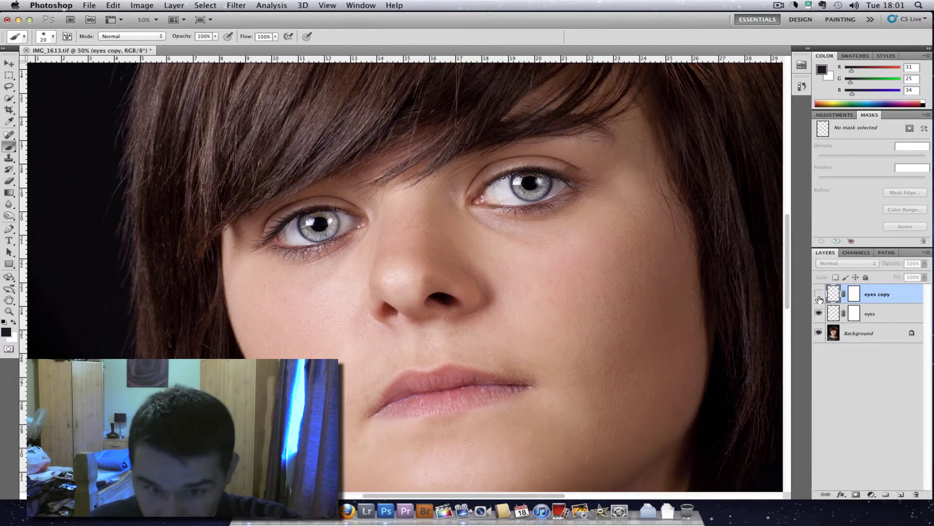
click(819, 293)
click(848, 266)
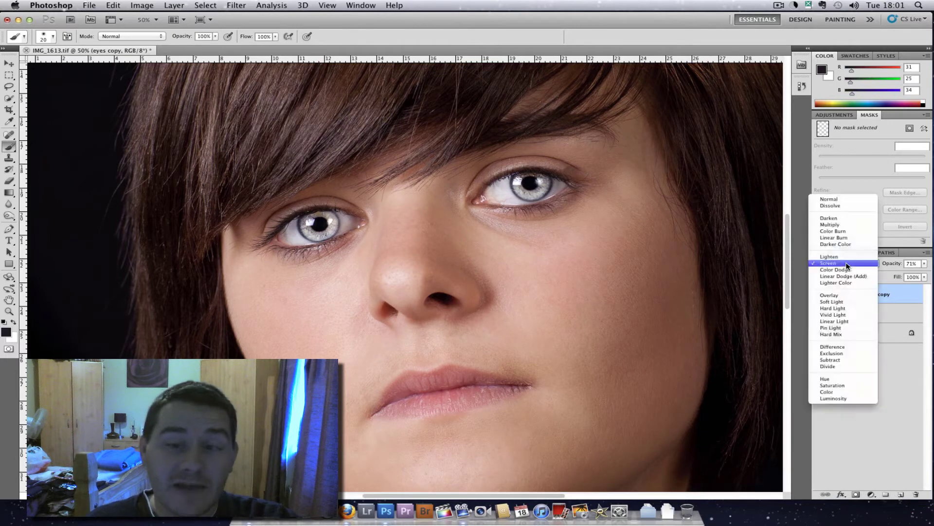
click(845, 301)
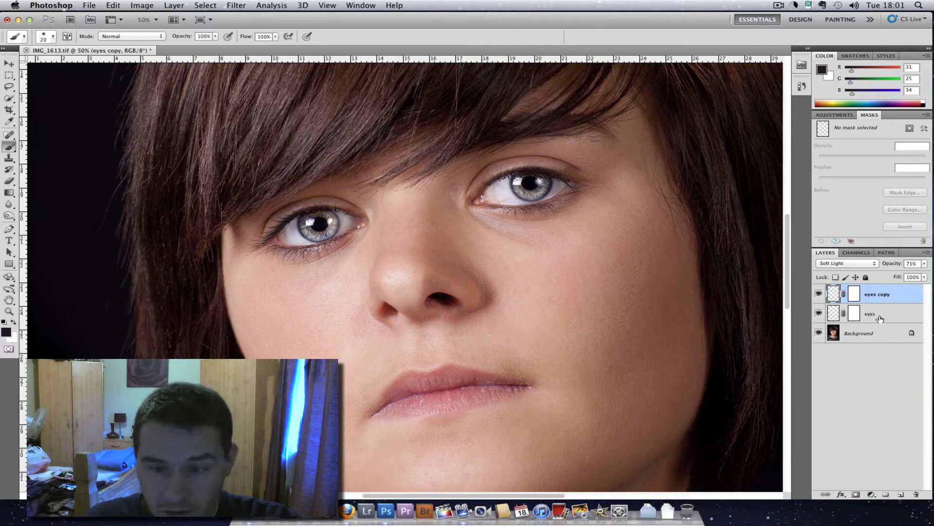
Select both eyes layers and group them into Group 1 with Cmd+G.
key(shift)
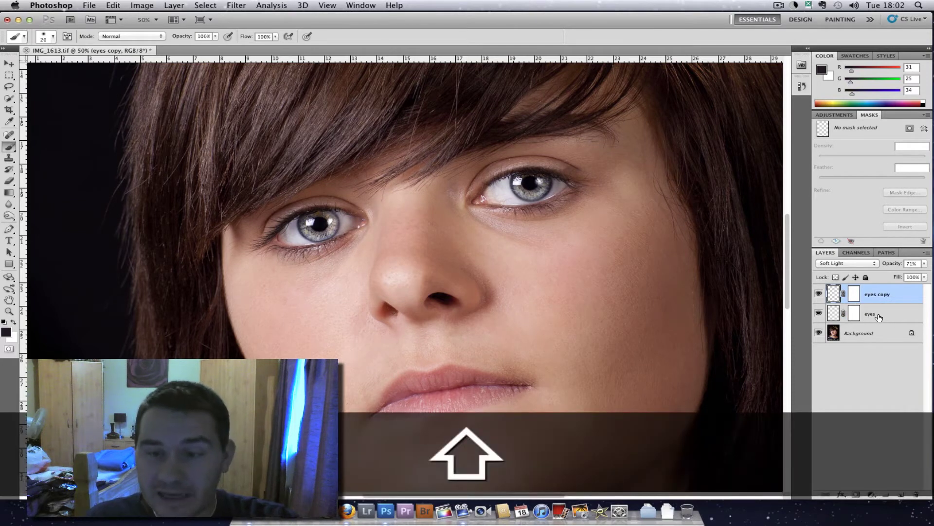
shift+click(879, 316)
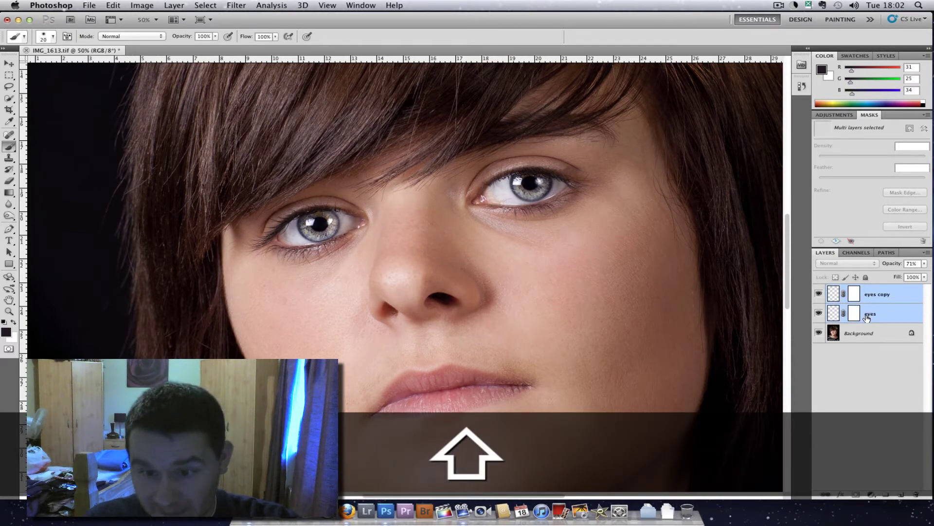
key(super)
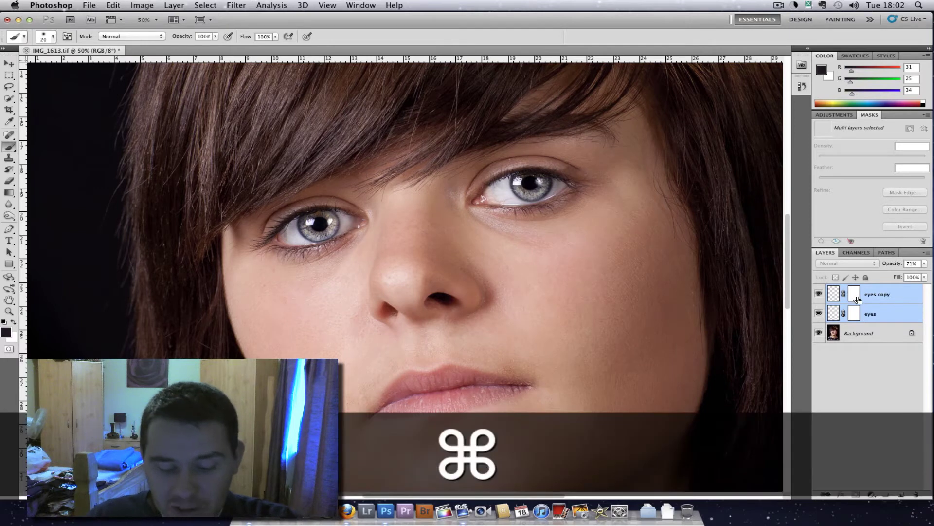
key(super+g)
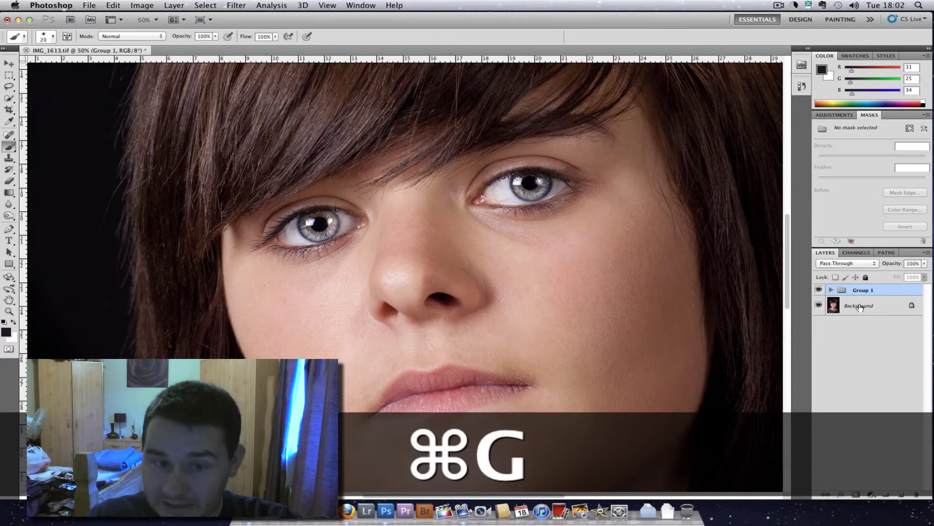
Toggle Group 1's visibility repeatedly to compare the edited irises with the original.
click(821, 290)
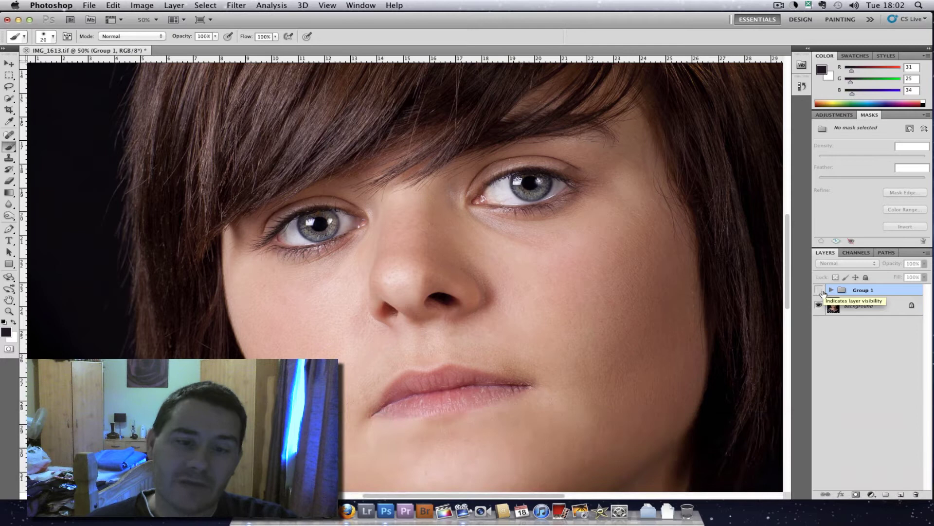
click(821, 290)
click(821, 290)
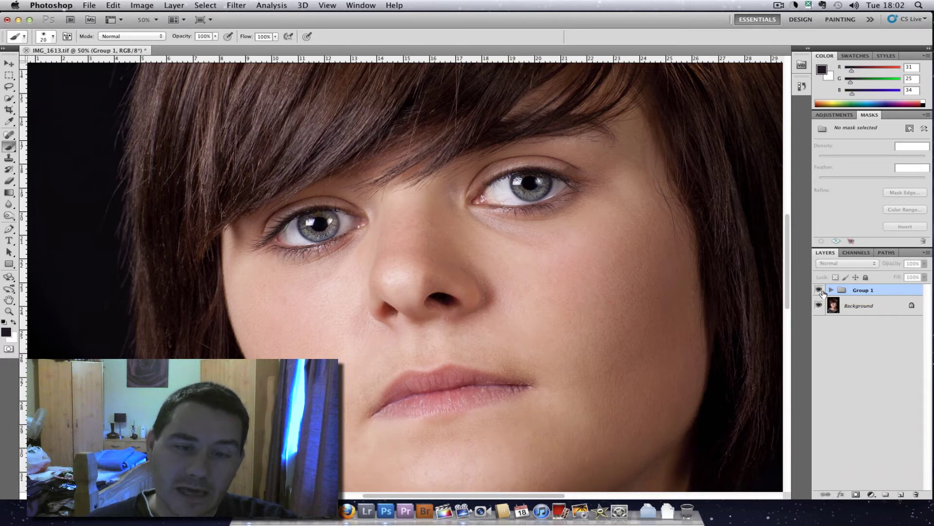
click(821, 291)
click(821, 291)
click(822, 292)
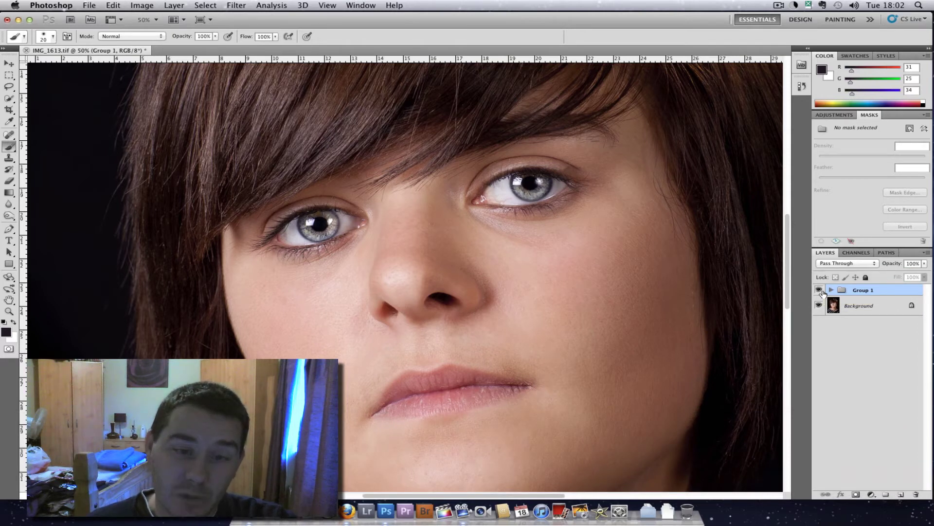
Expand Group 1, compare the eyes and eyes copy layers individually, then collapse the group.
click(829, 290)
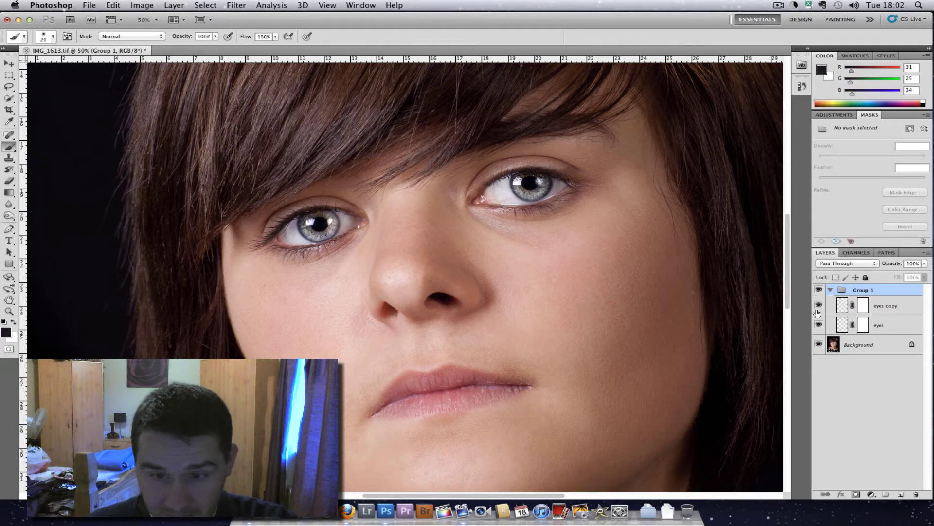
click(819, 325)
click(820, 326)
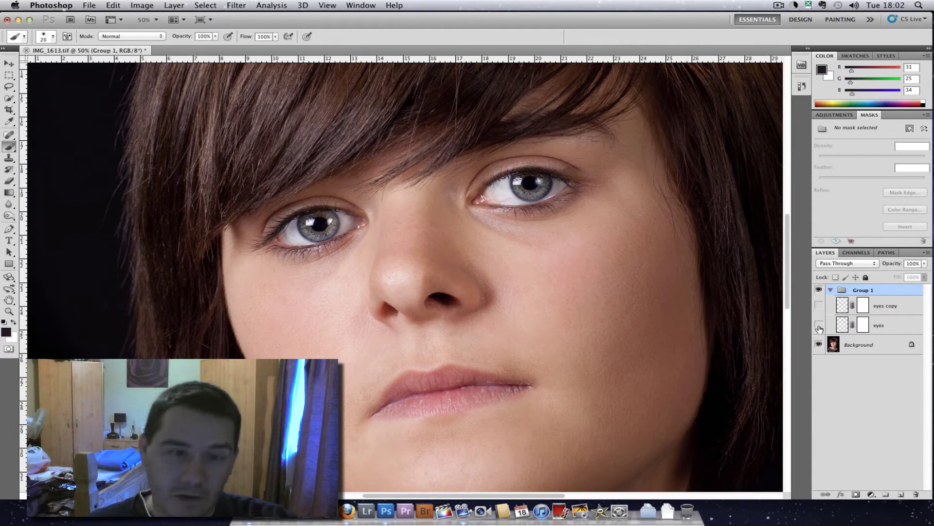
click(819, 326)
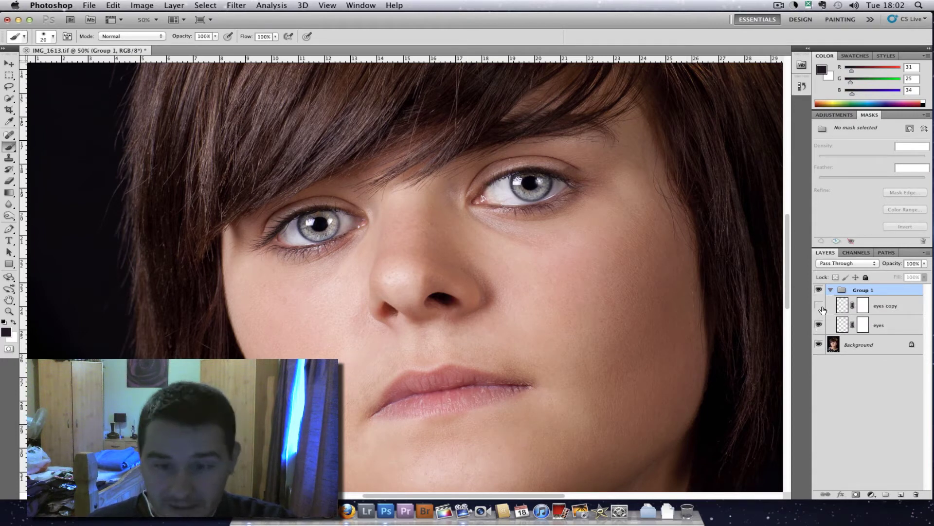
click(820, 306)
click(819, 306)
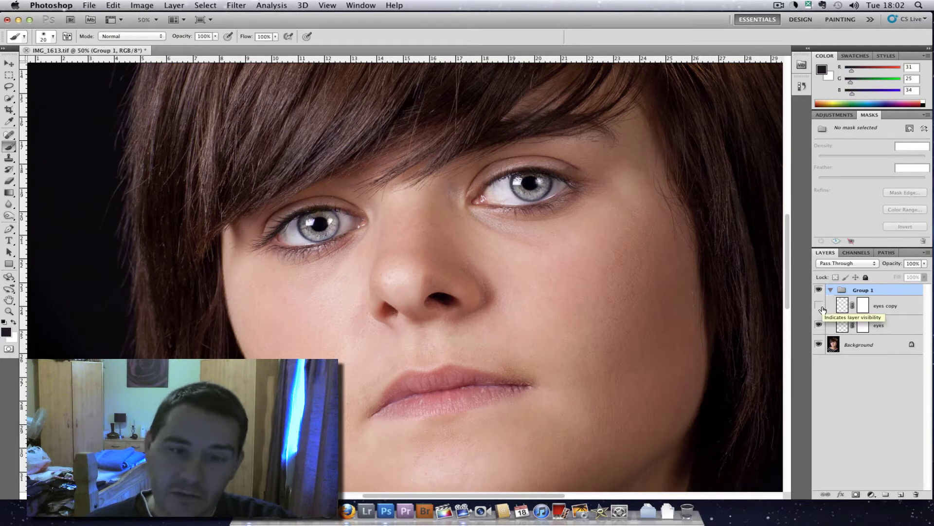
click(820, 306)
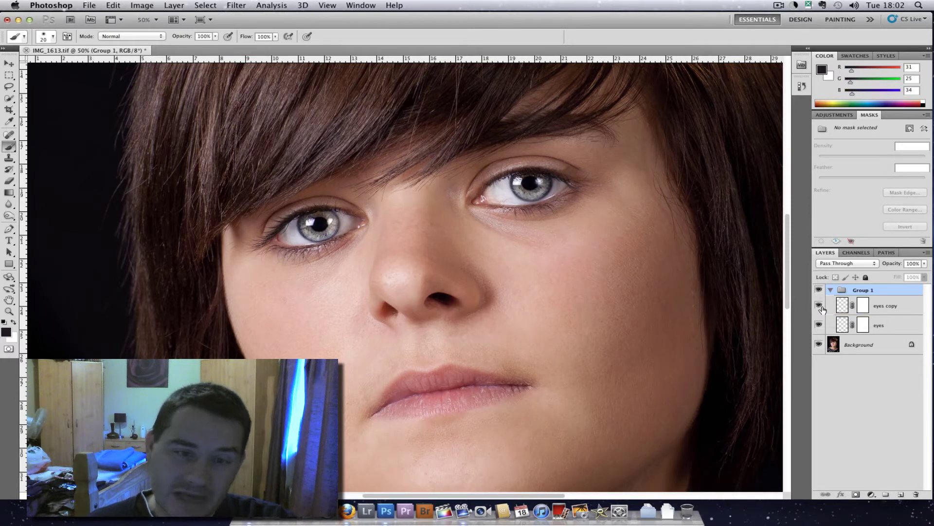
click(820, 292)
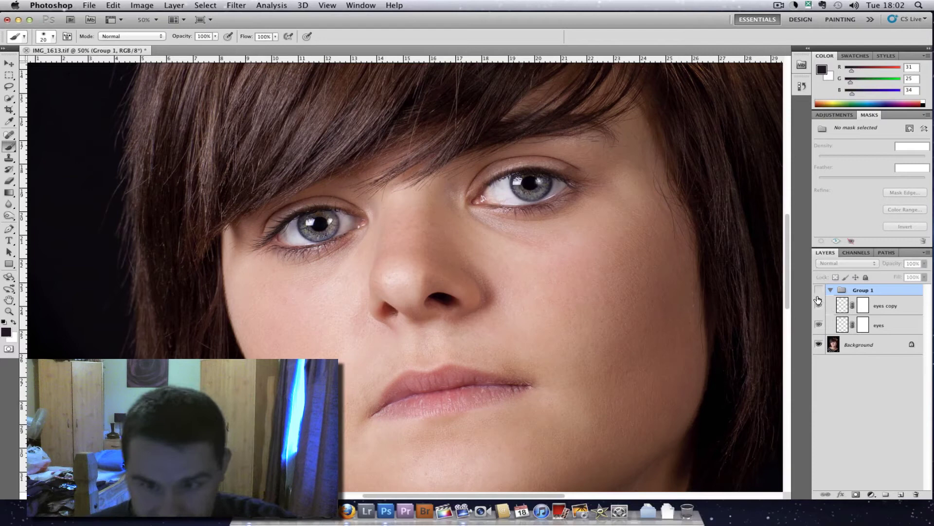
click(820, 292)
click(830, 291)
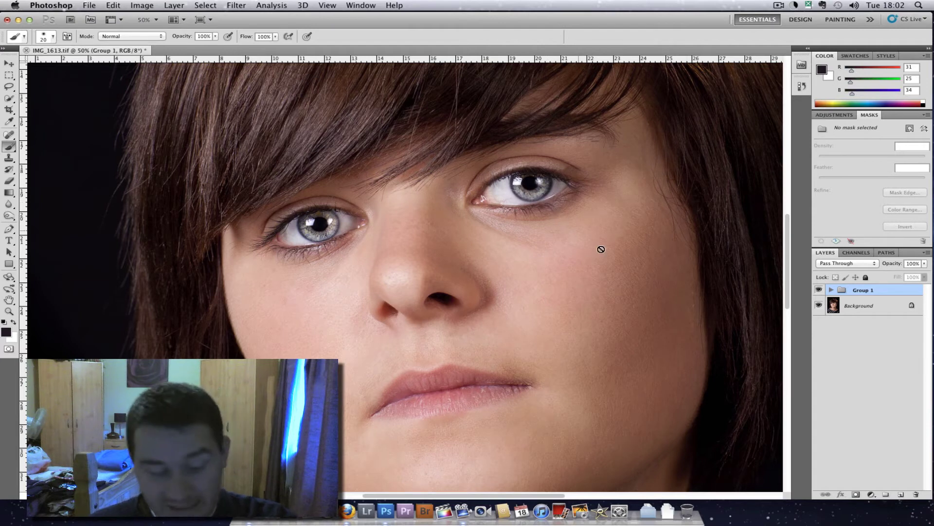
Add a new empty layer above Group 1 and name it 'burn'.
click(900, 495)
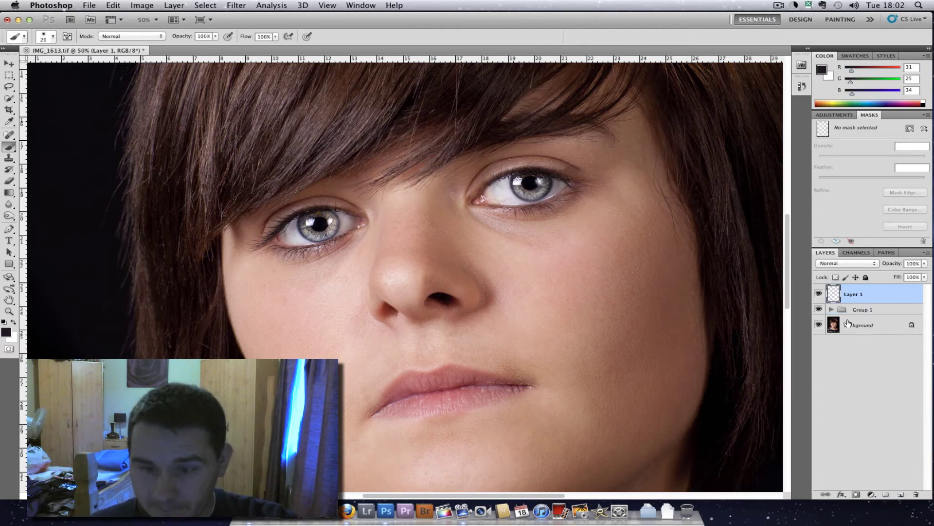
double_click(856, 294)
text(b)
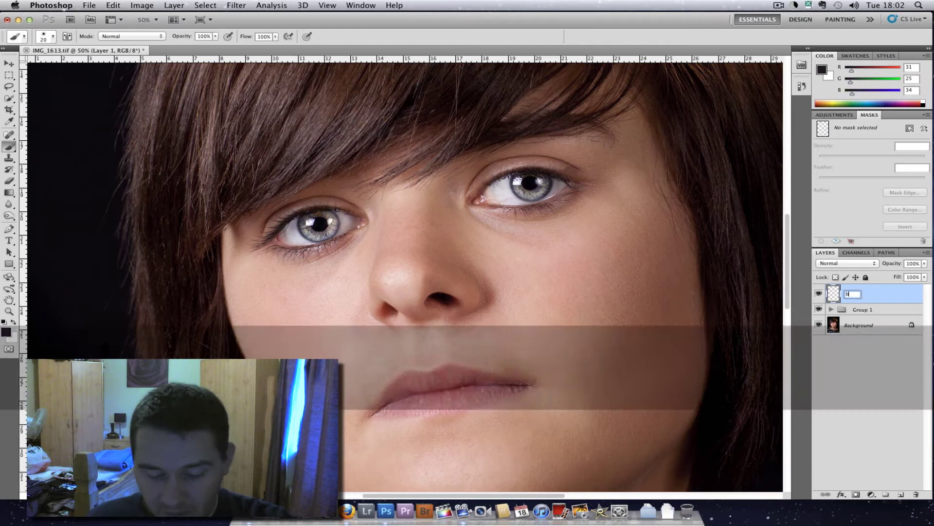
text(urn)
key(Return)
Set the burn layer's blend mode to Soft Light and lower the brush opacity to 61%.
click(849, 261)
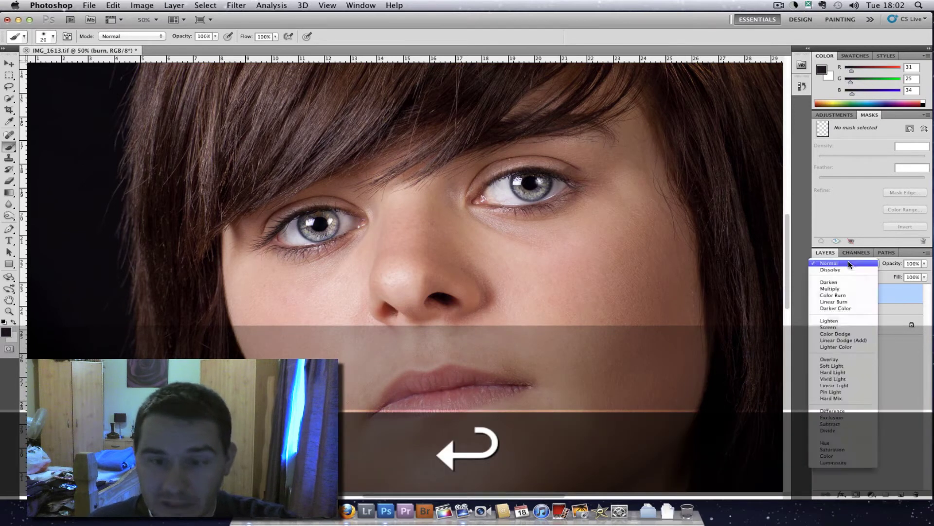
click(834, 371)
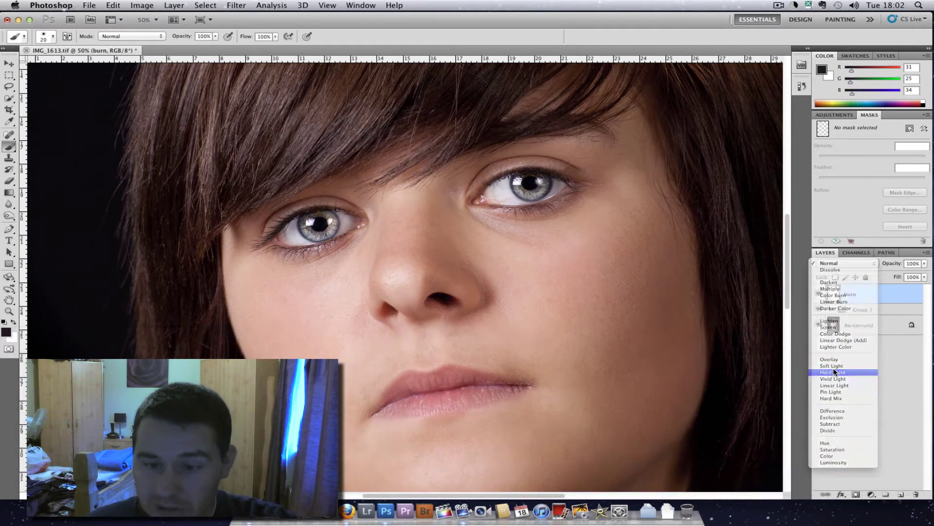
click(846, 263)
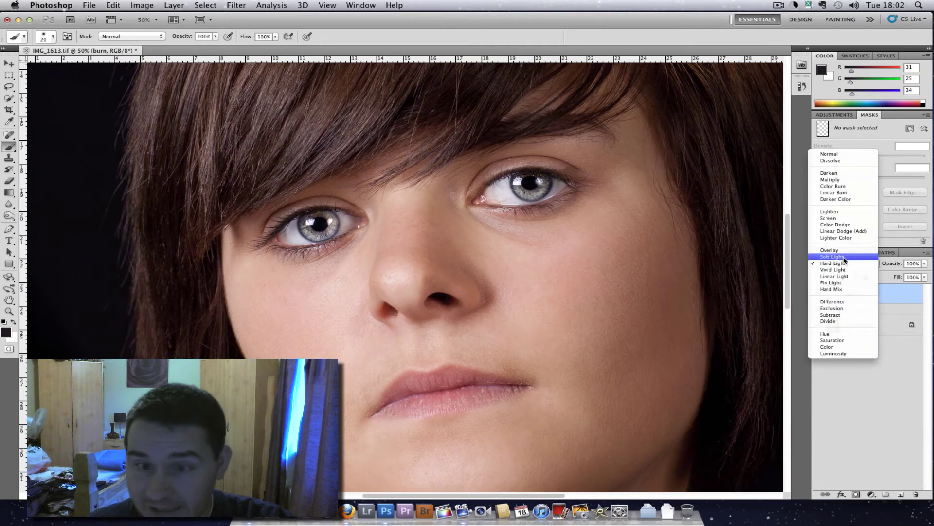
click(846, 255)
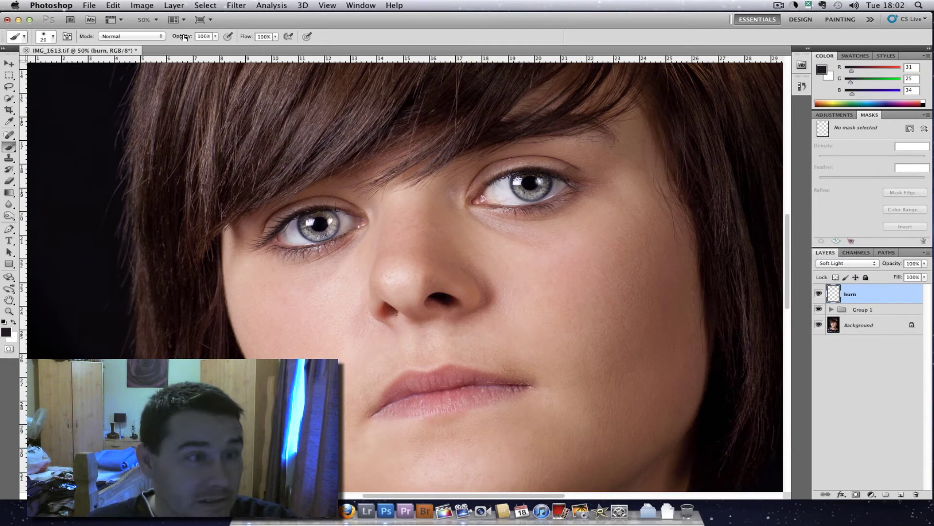
drag(184, 37, 162, 37)
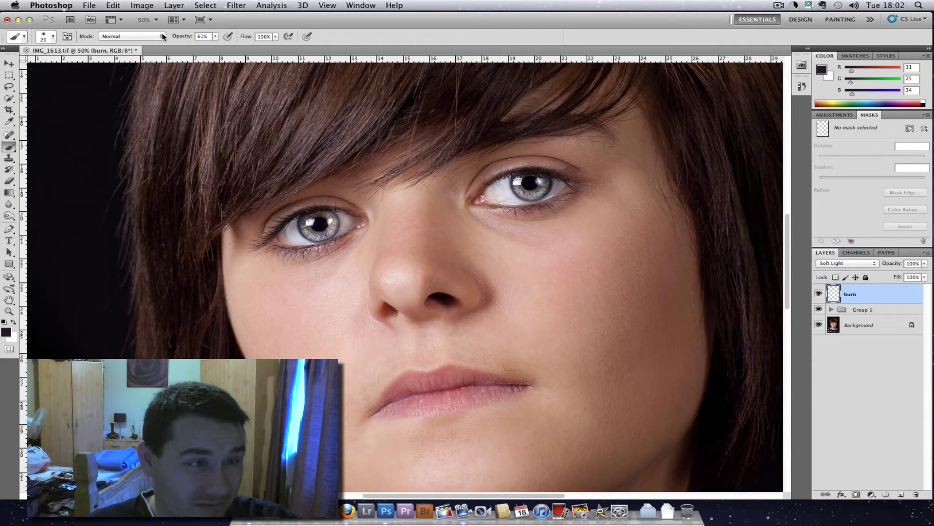
click(161, 19)
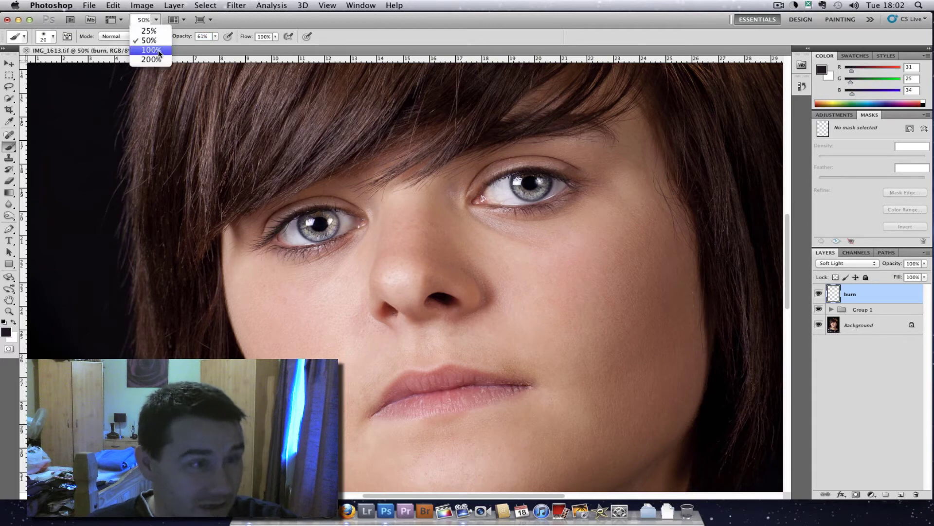
View the eyes at 100% and sample a colour from an iris with the eyedropper.
click(159, 50)
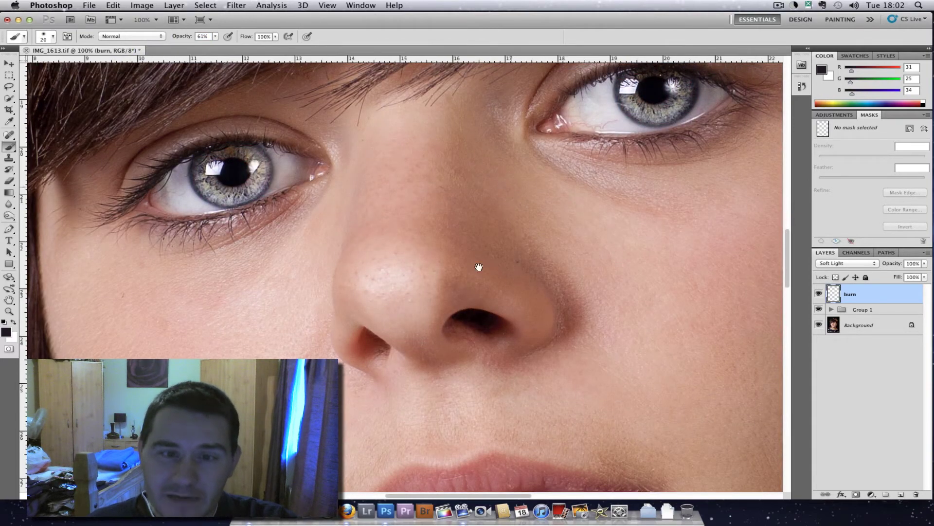
drag(480, 267, 422, 285)
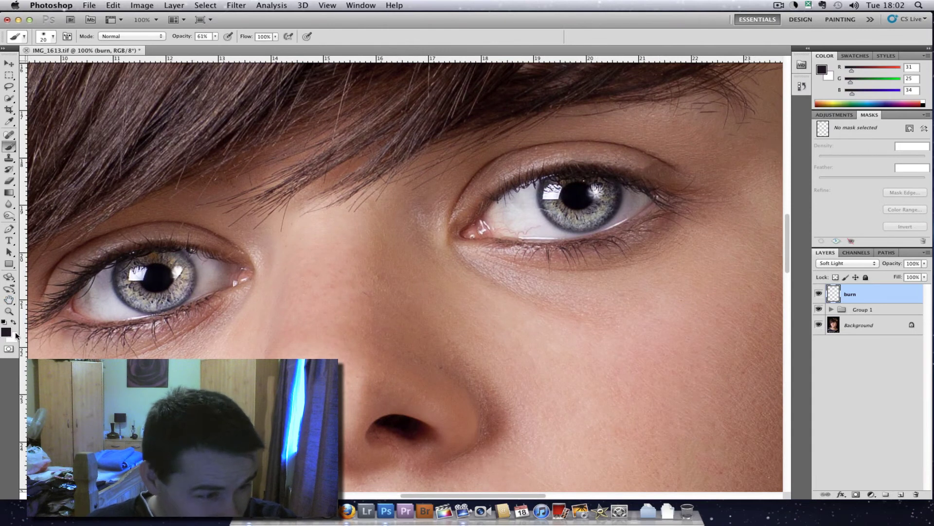
key(i)
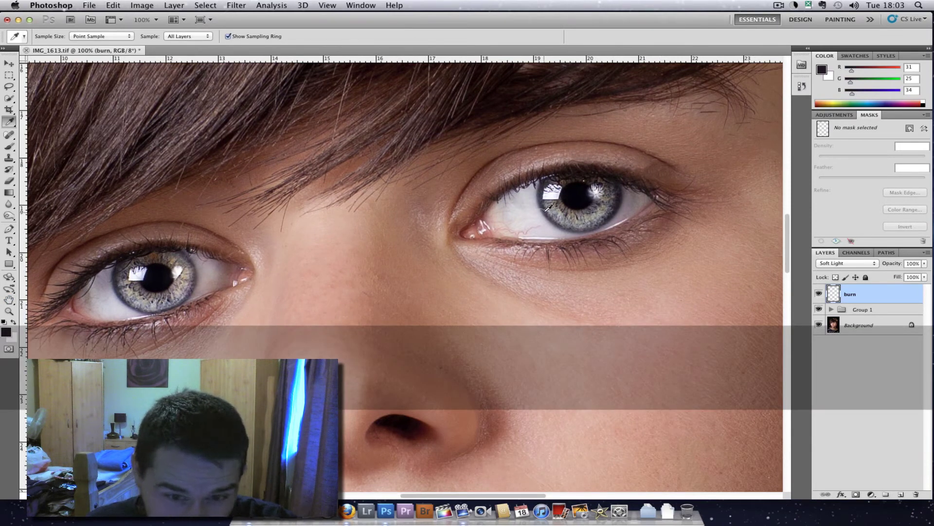
click(547, 207)
Set the foreground colour to dark greyish purple (R54 G51 B63) and shrink the brush to 10 px.
key(b)
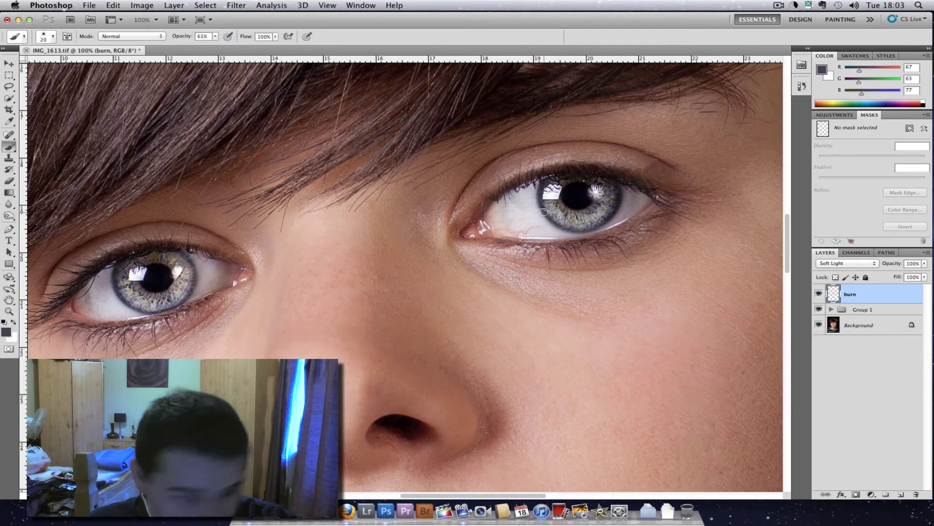
click(5, 331)
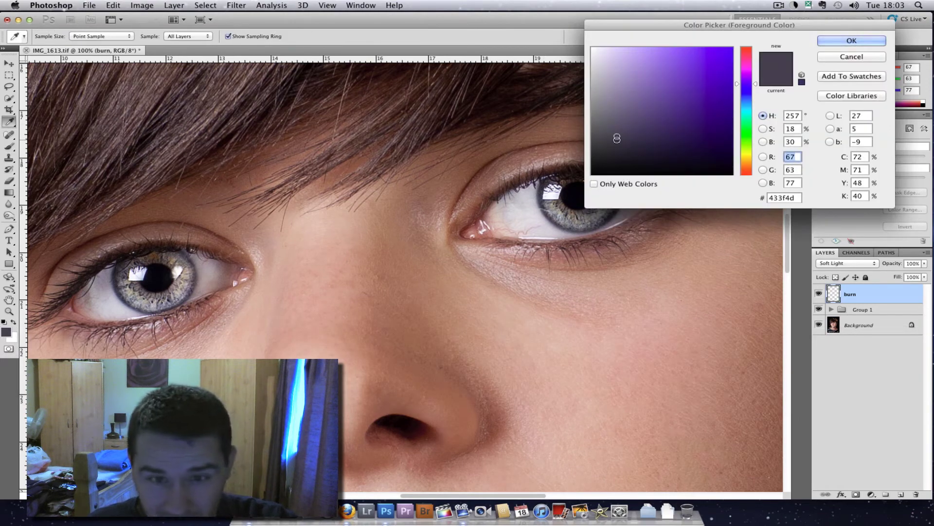
click(618, 143)
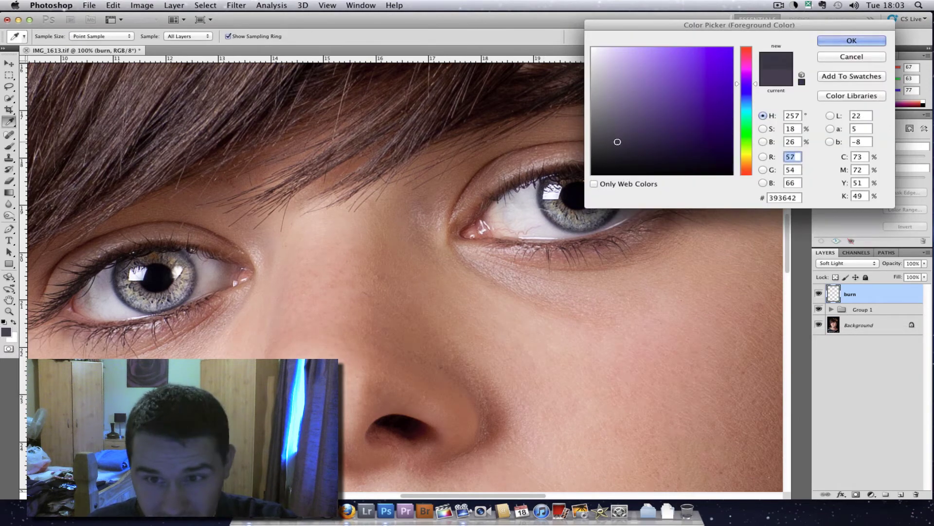
click(852, 40)
key(bracketleft)
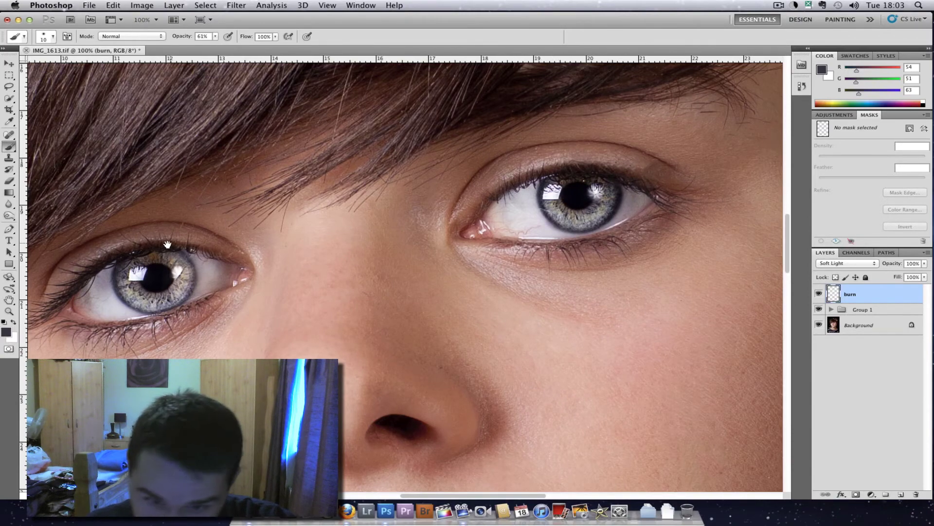
Pan the canvas across to the eye on the left side of the photo.
drag(167, 245, 399, 236)
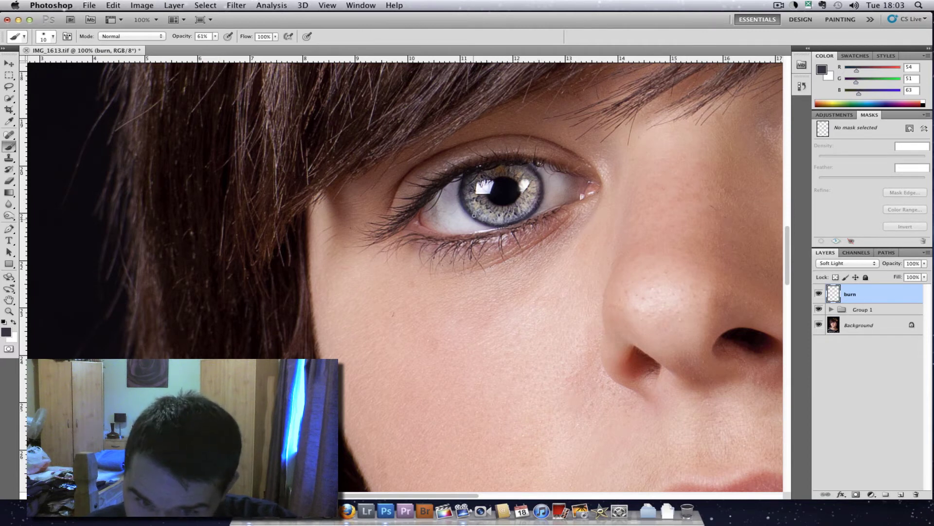
scroll(612, 225, right, 4)
scroll(611, 226, up, 1)
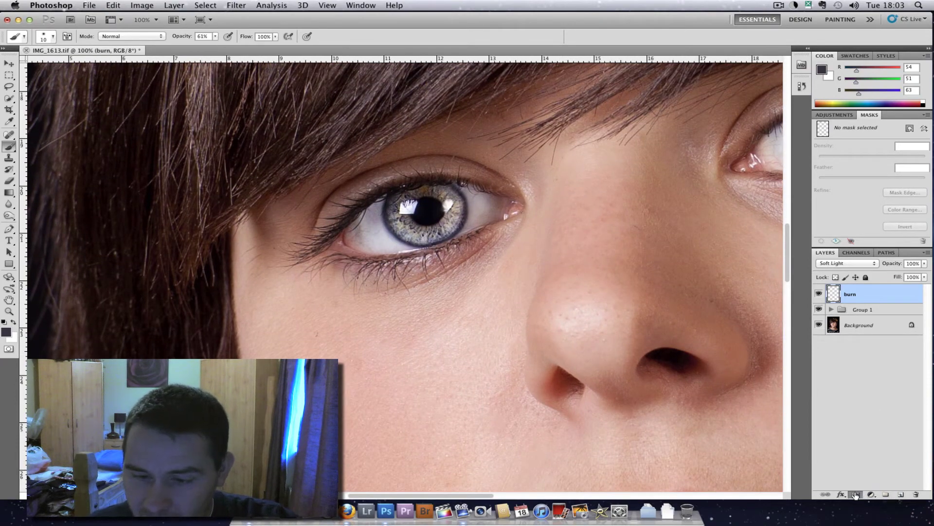
Add a white layer mask to the burn layer, leaving Mask Display Options unchanged.
click(855, 495)
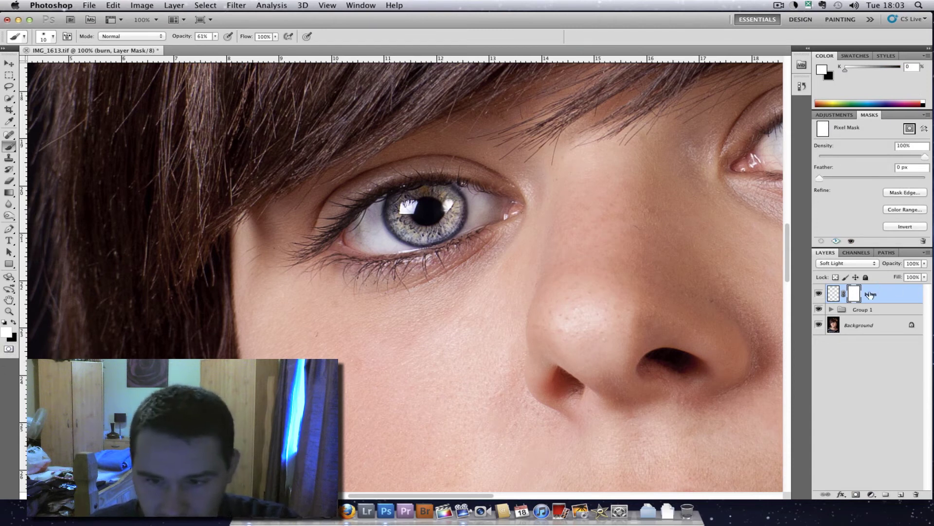
double_click(853, 297)
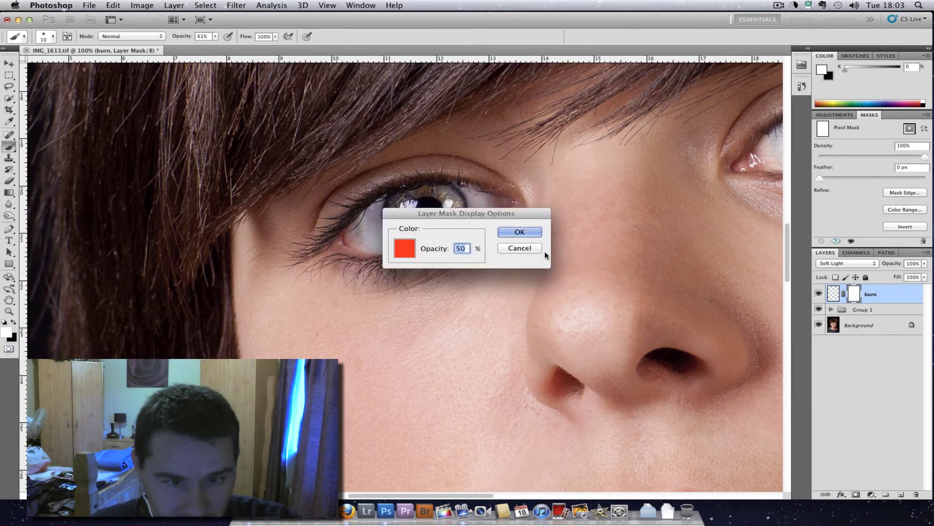
click(520, 248)
Set up a black brush at 99% opacity and 70 px size over the second eye.
drag(176, 37, 231, 36)
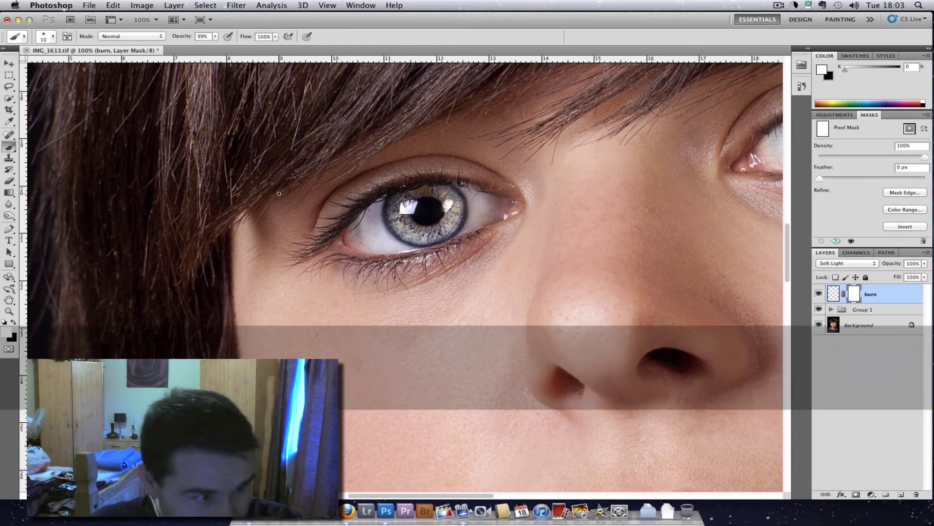
key(x)
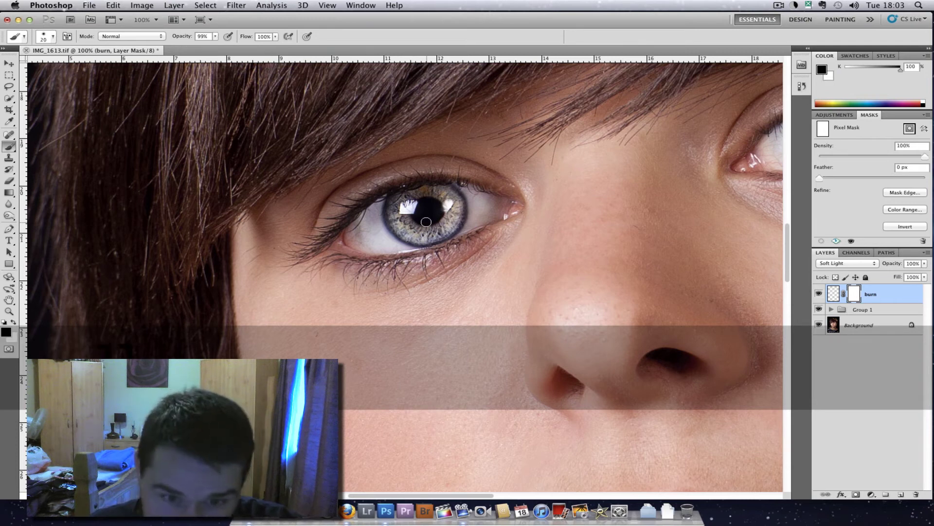
key(bracketright)
key(bracketright)
key(bracketright)
key(bracketright)
key(bracketright)
key(bracketright)
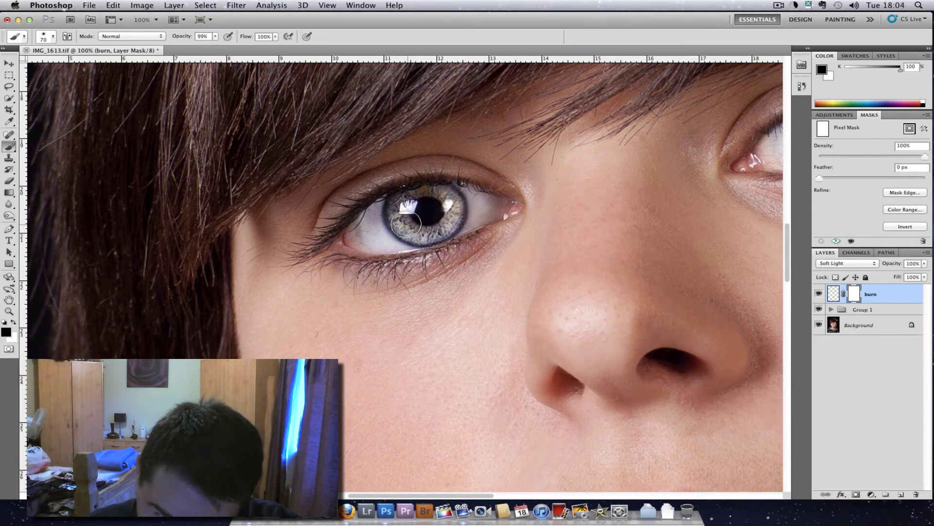
drag(697, 154, 356, 236)
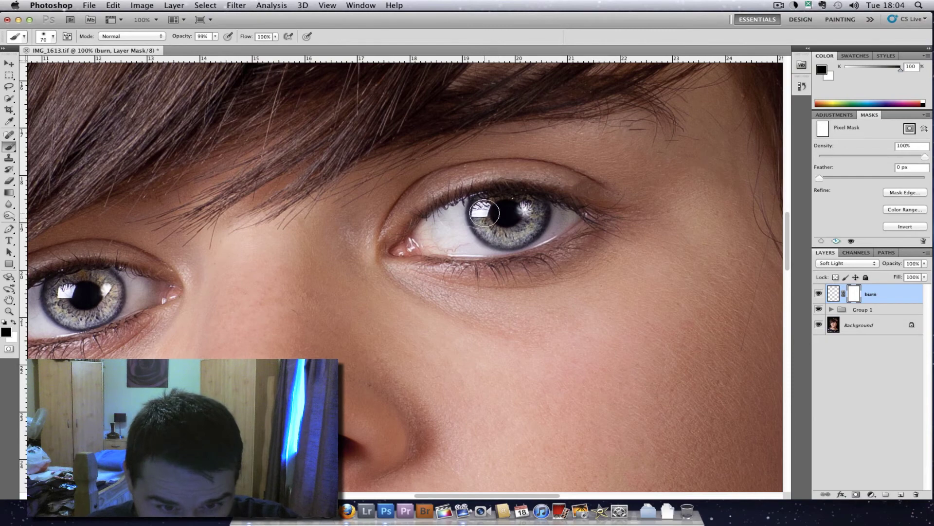
Compare the irises with the burn layer on and off, then move it into Group 1.
drag(294, 157, 358, 129)
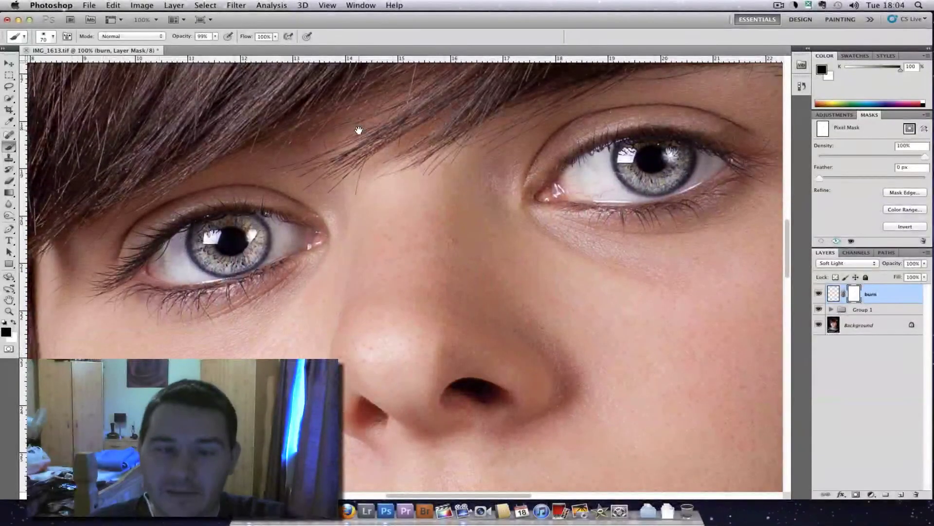
click(820, 293)
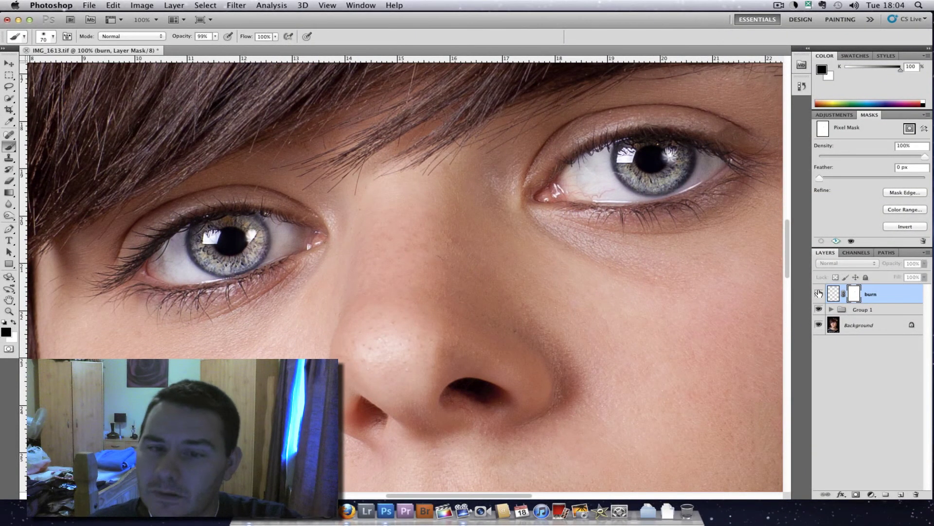
click(820, 294)
click(819, 294)
click(820, 293)
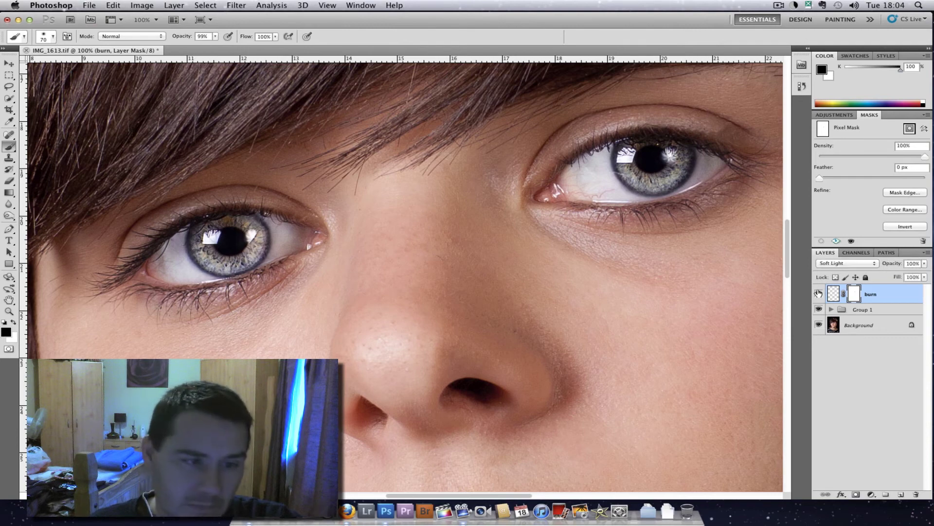
click(819, 293)
click(820, 293)
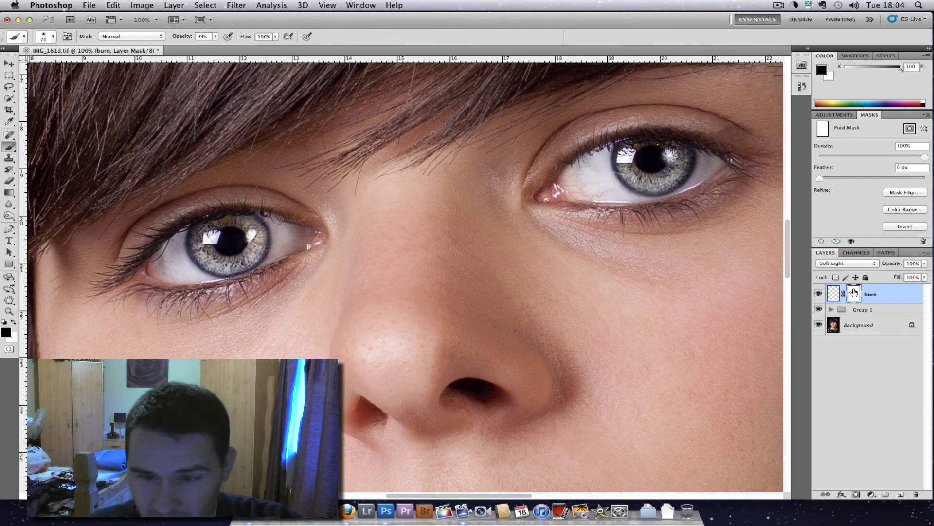
drag(866, 294, 859, 310)
Toggle Group 1's visibility to compare the edited eyes against the unedited photo.
click(819, 291)
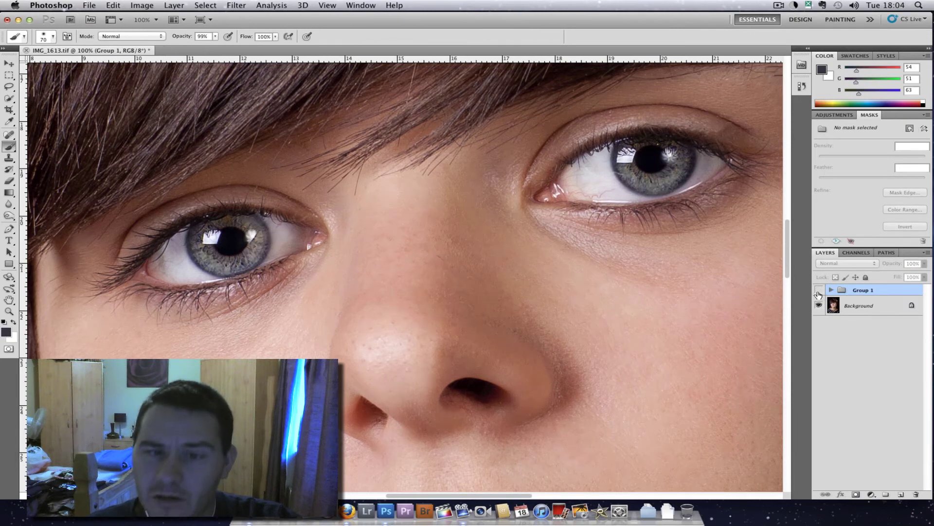
click(819, 291)
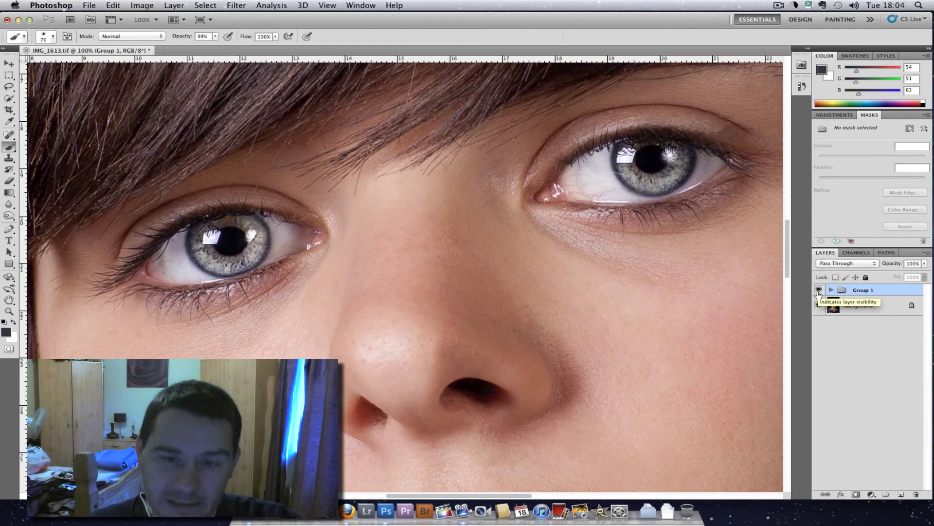
click(819, 292)
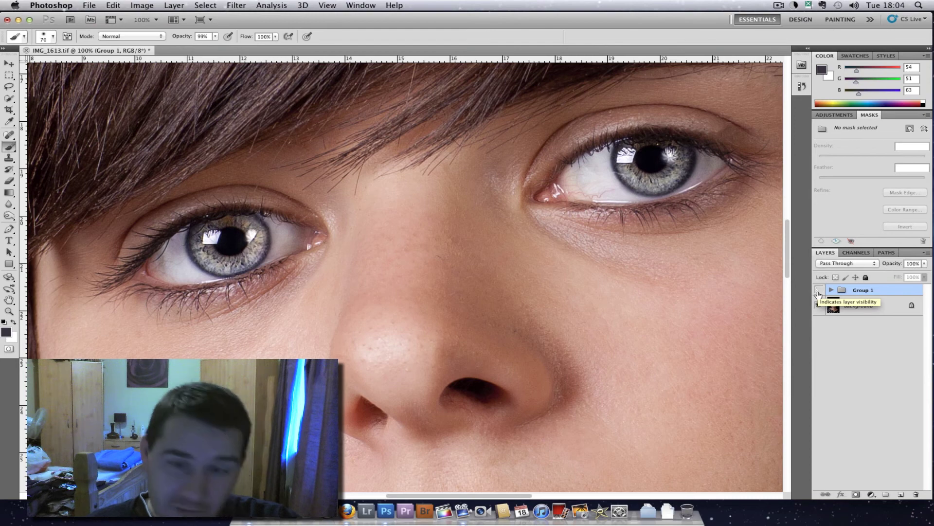
click(818, 292)
click(819, 292)
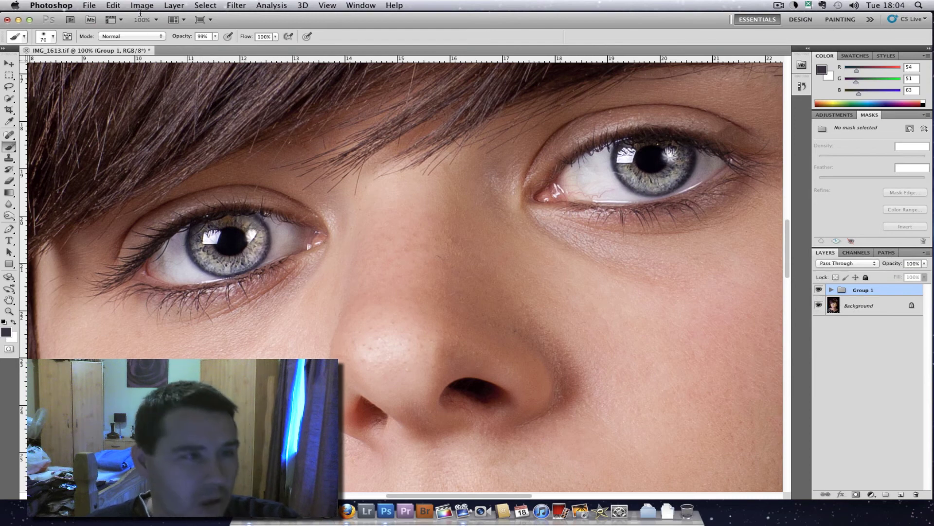
click(145, 19)
Zoom out to 16.7% and drop Group 1's opacity to 51%, comparing it hidden and shown.
click(147, 31)
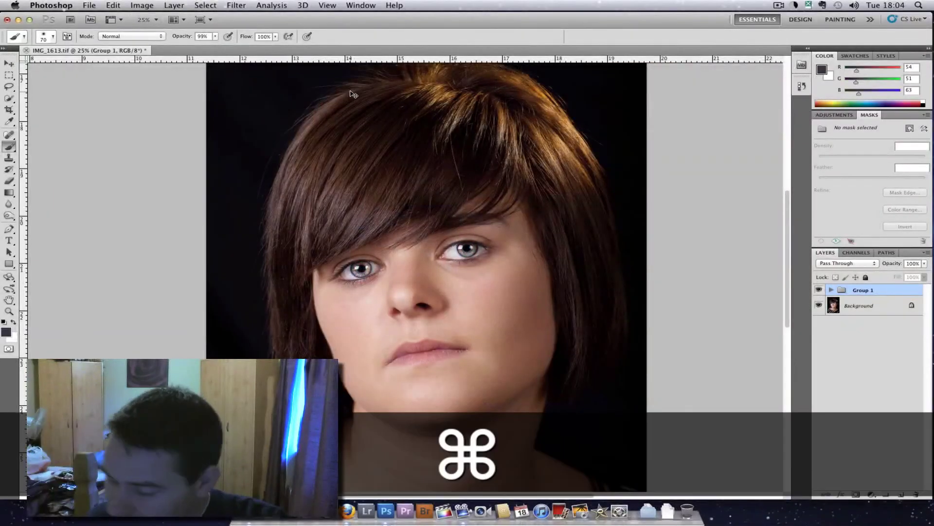
key(super+minus)
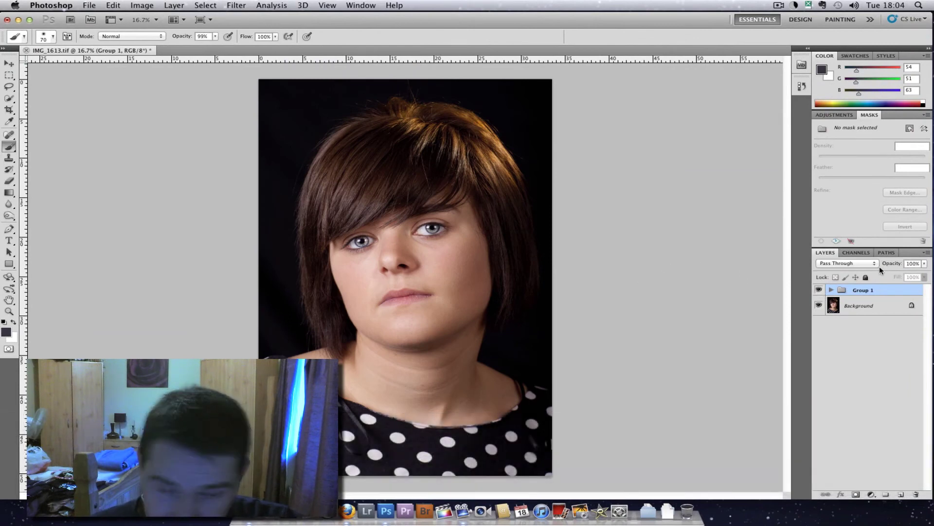
drag(887, 266, 864, 267)
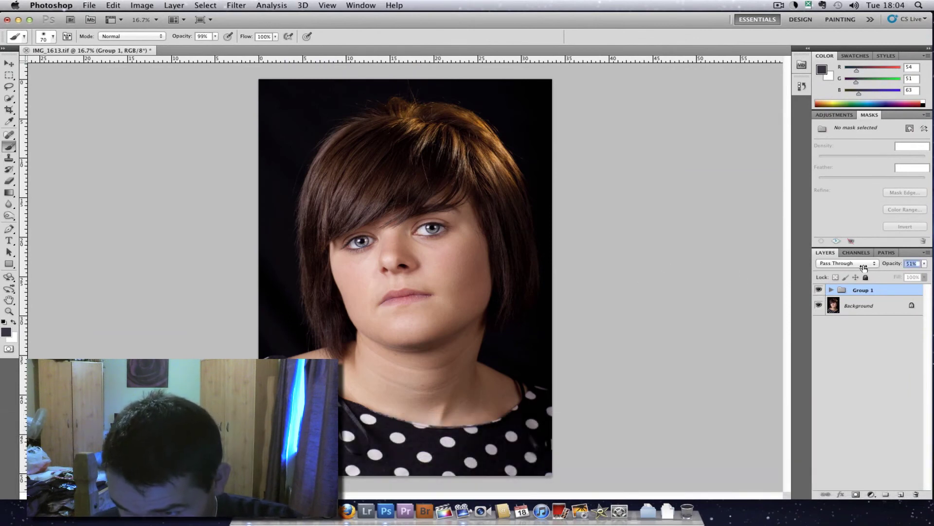
click(819, 290)
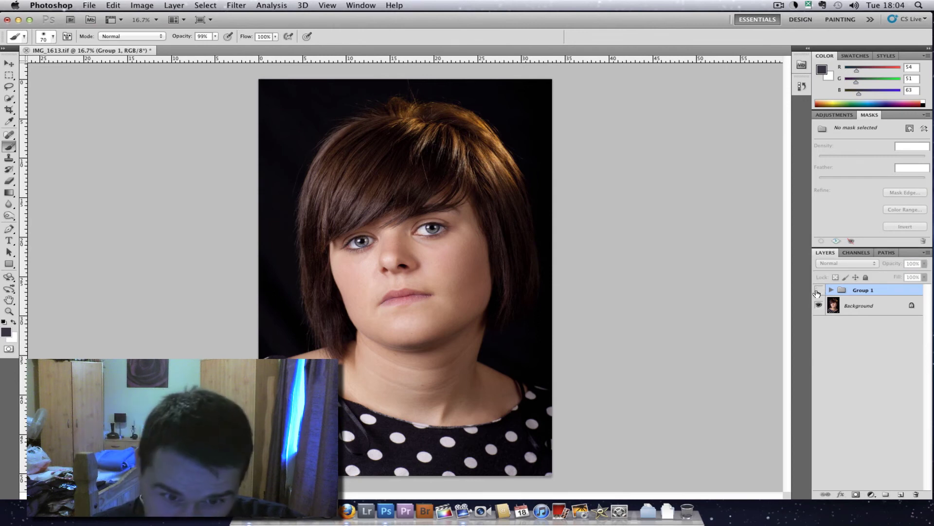
click(818, 291)
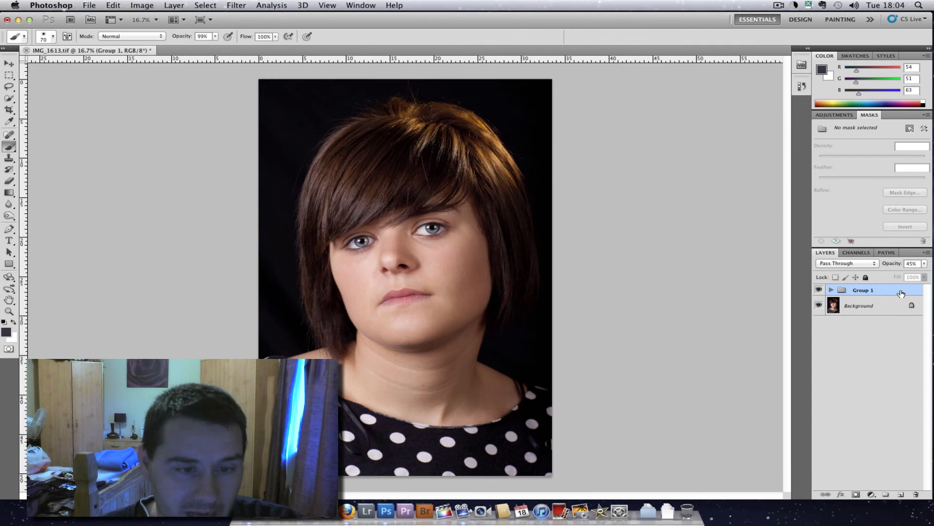
Raise Group 1's opacity back to 98% and compare the eye edits off and on.
drag(891, 263, 928, 262)
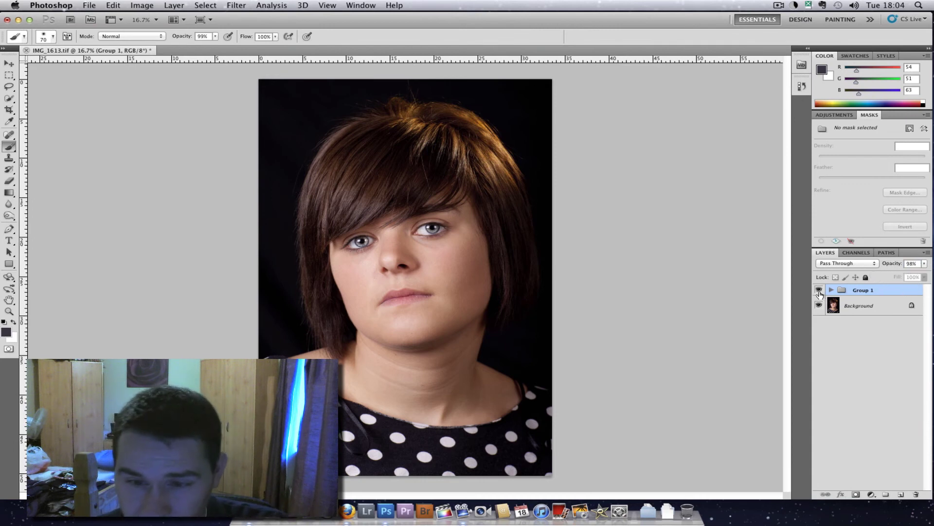
click(820, 292)
click(820, 291)
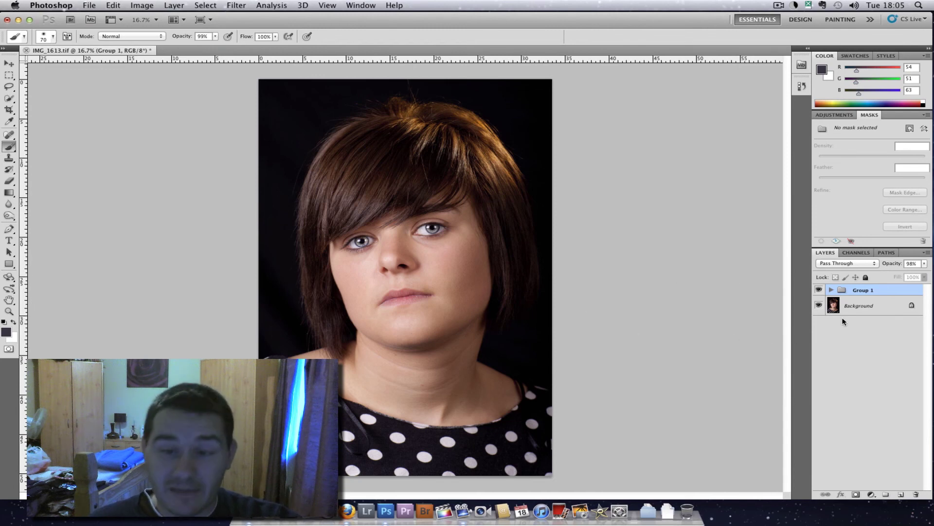
Delete Group 1 from the Layers panel, leaving just the Background layer.
key(Delete)
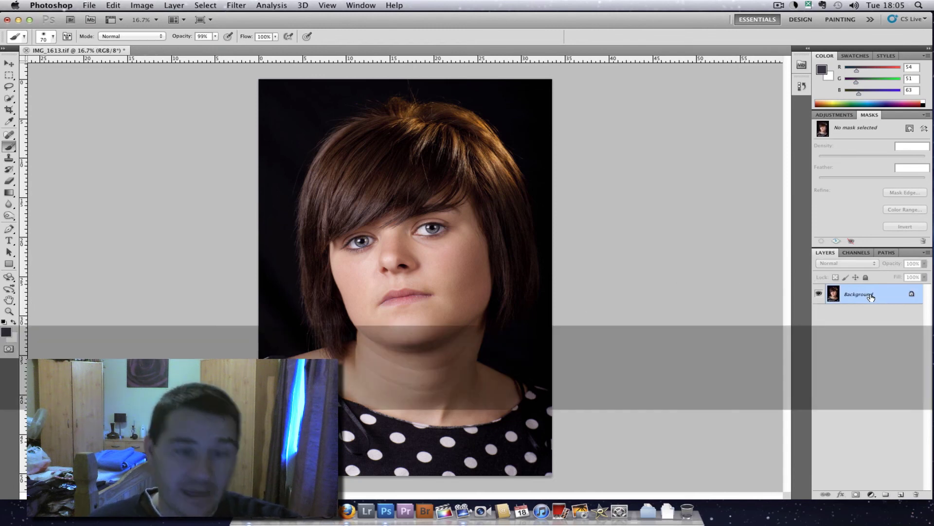